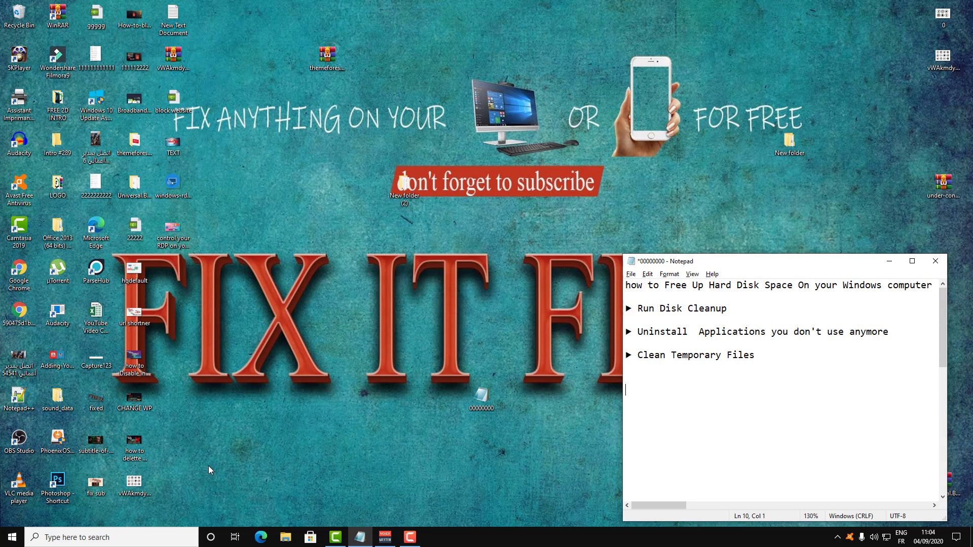
Open the Start menu with the Windows key, keeping the Notepad disk-space checklist on screen
{"action": "key", "text": "super"}
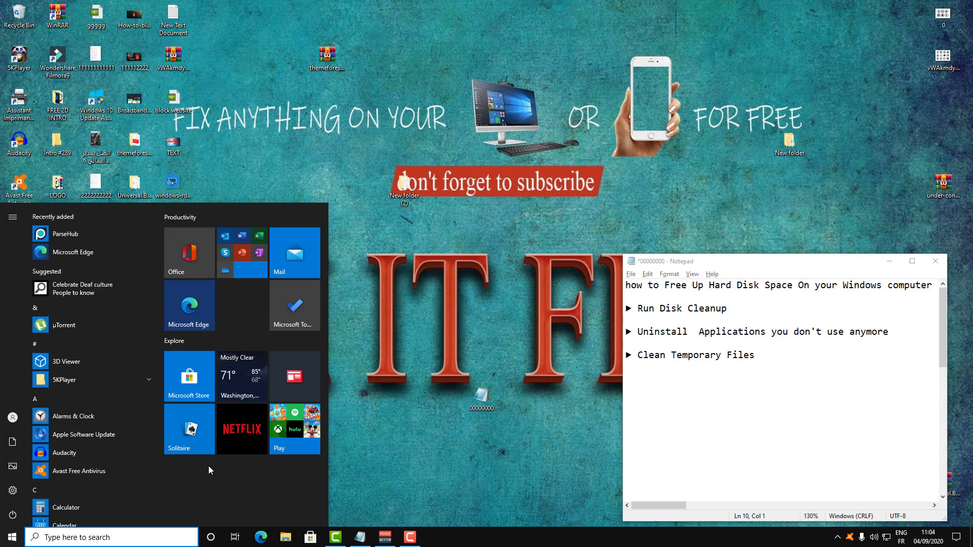
Open the Local Disk (C:) Properties from This PC (51.3 GB free) and launch Disk Cleanup
{"action": "key", "text": "super+e"}
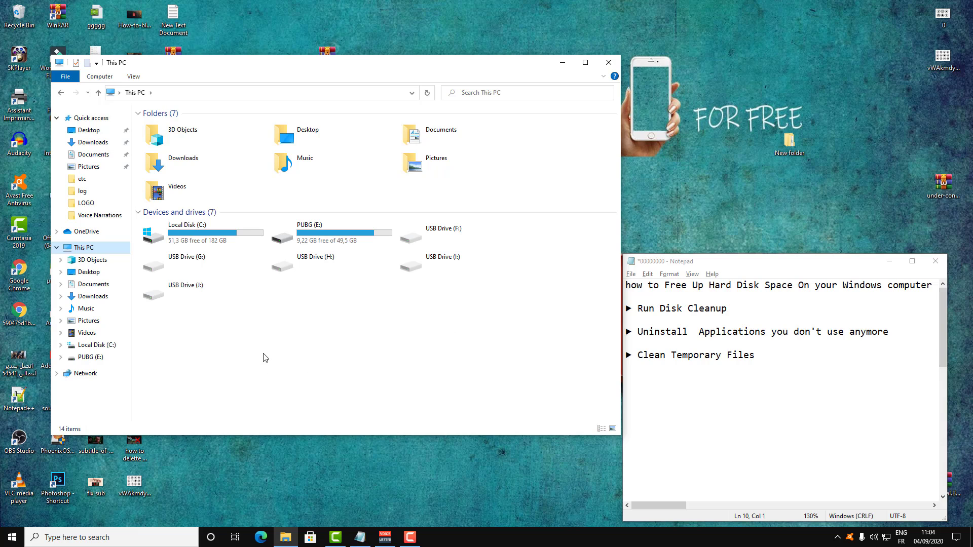
{"action": "right_click", "coordinate": [212, 229]}
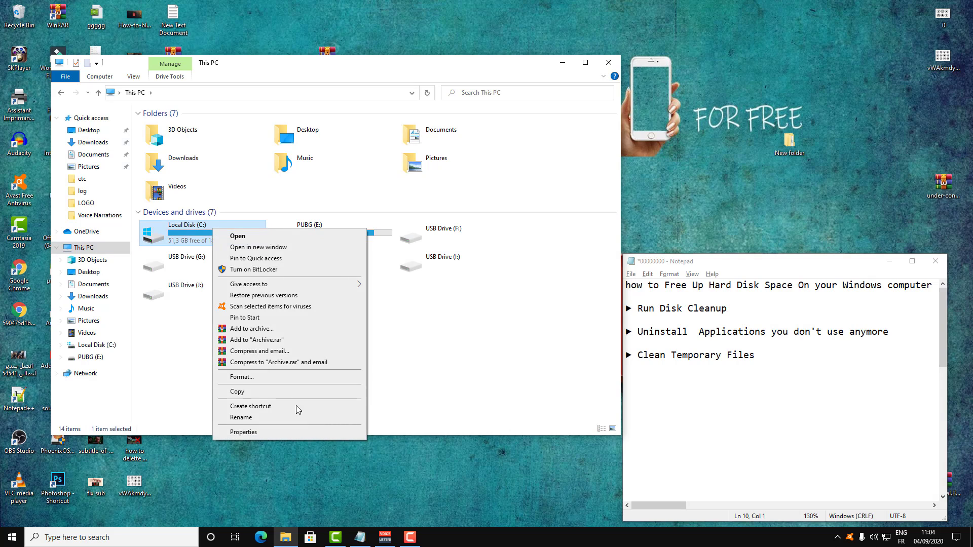
{"action": "left_click", "coordinate": [257, 434]}
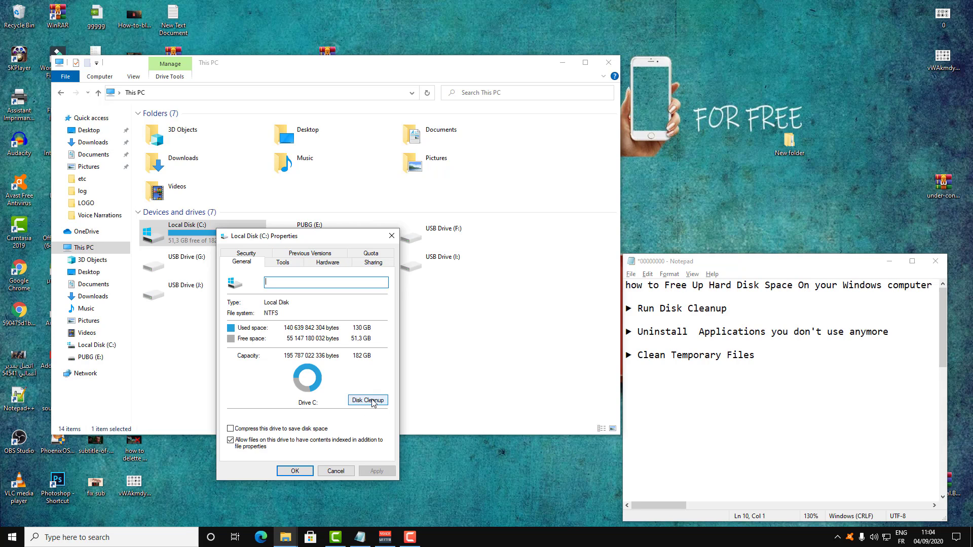
{"action": "left_click", "coordinate": [372, 402]}
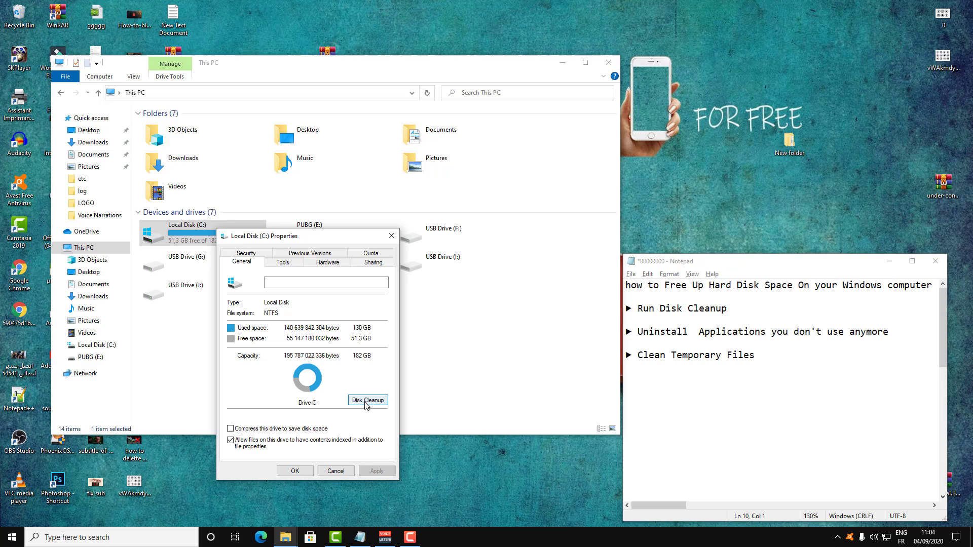
Run the Disk Cleanup scan of drive C: and move its windows toward the screen centre
{"action": "left_click", "coordinate": [366, 401]}
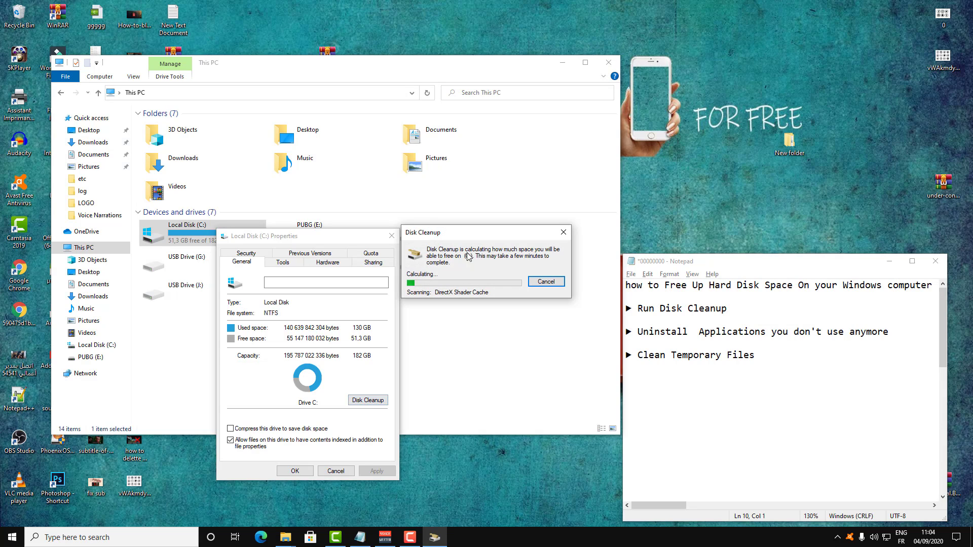
{"action": "left_click_drag", "start_coordinate": [477, 233], "coordinate": [527, 349]}
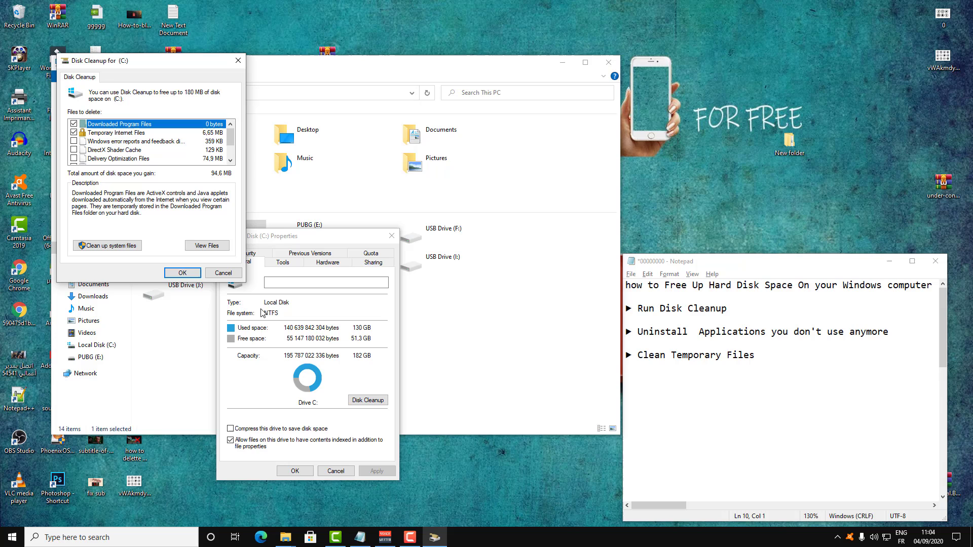
{"action": "left_click_drag", "start_coordinate": [158, 60], "coordinate": [457, 150]}
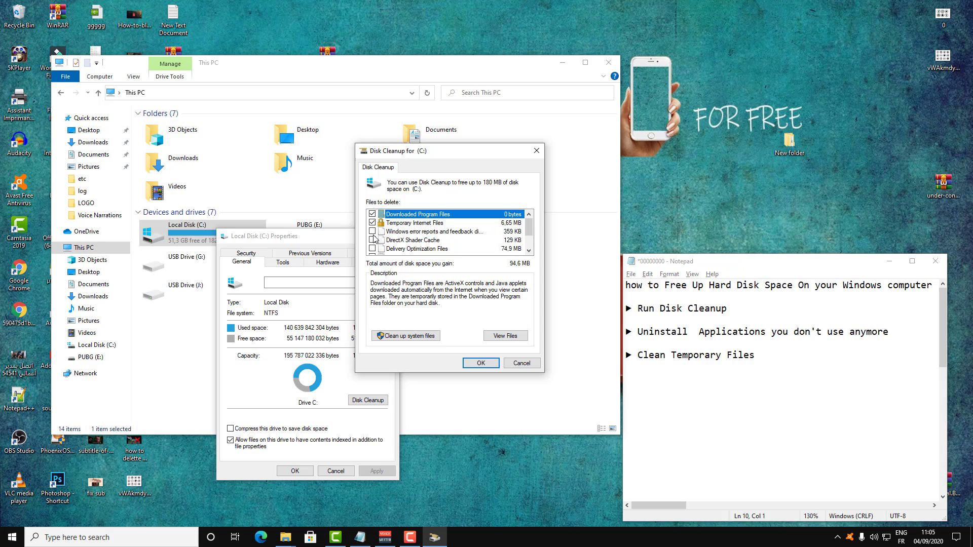
Tick Thumbnails in Files to delete, raising the space to gain to 103 MB
{"action": "scroll", "coordinate": [383, 248], "scroll_direction": "down", "scroll_amount": 1}
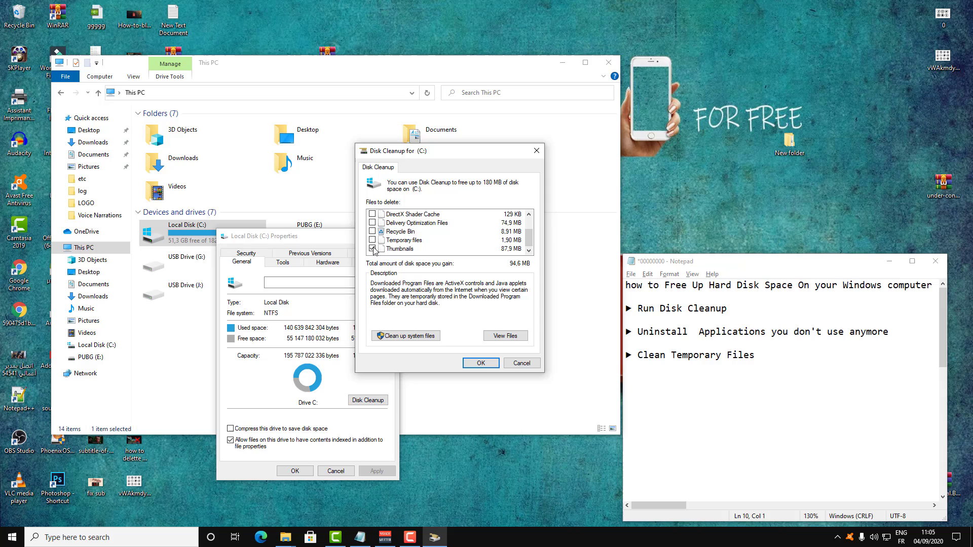
{"action": "scroll", "coordinate": [374, 250], "scroll_direction": "up", "scroll_amount": 1}
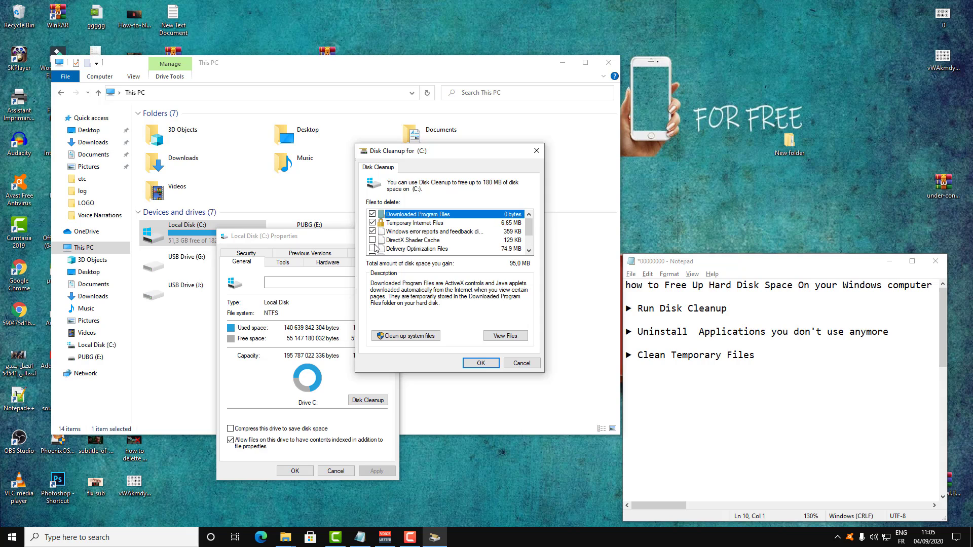
{"action": "scroll", "coordinate": [375, 248], "scroll_direction": "down", "scroll_amount": 1}
{"action": "scroll", "coordinate": [374, 248], "scroll_direction": "up", "scroll_amount": 1}
{"action": "scroll", "coordinate": [375, 249], "scroll_direction": "down", "scroll_amount": 1}
{"action": "left_click", "coordinate": [372, 248]}
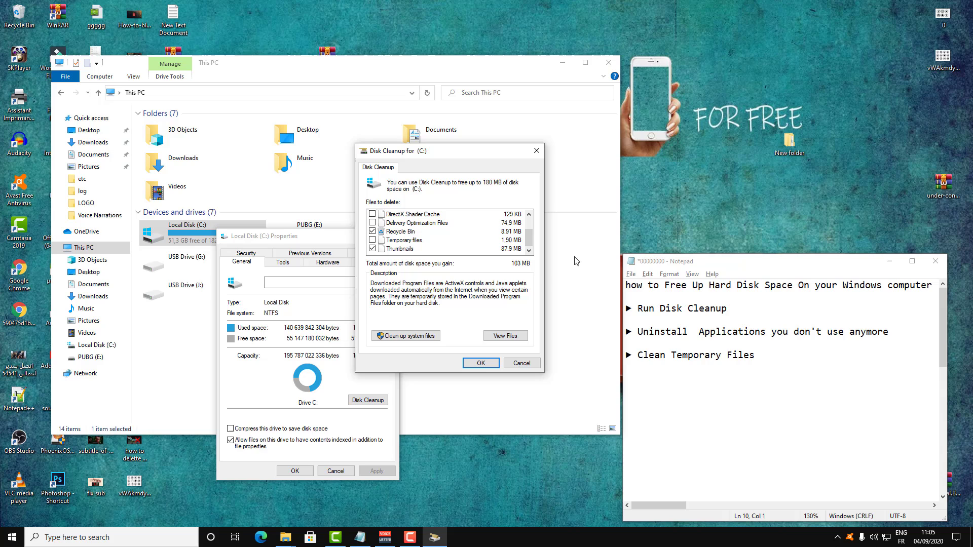
{"action": "scroll", "coordinate": [485, 254], "scroll_direction": "up", "scroll_amount": 1}
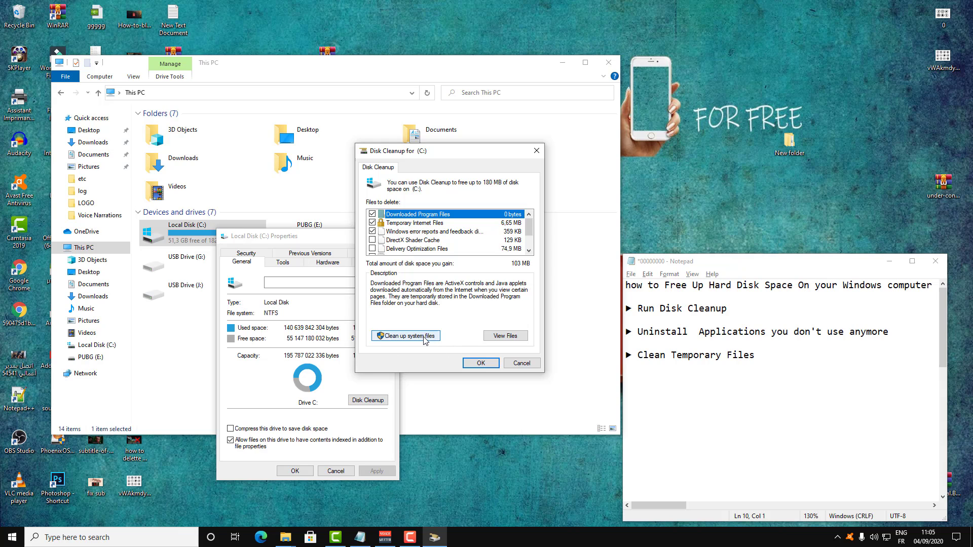
Rescan drive C: with system files and tick Windows Update Cleanup (2.92 GB)
{"action": "left_click", "coordinate": [423, 338]}
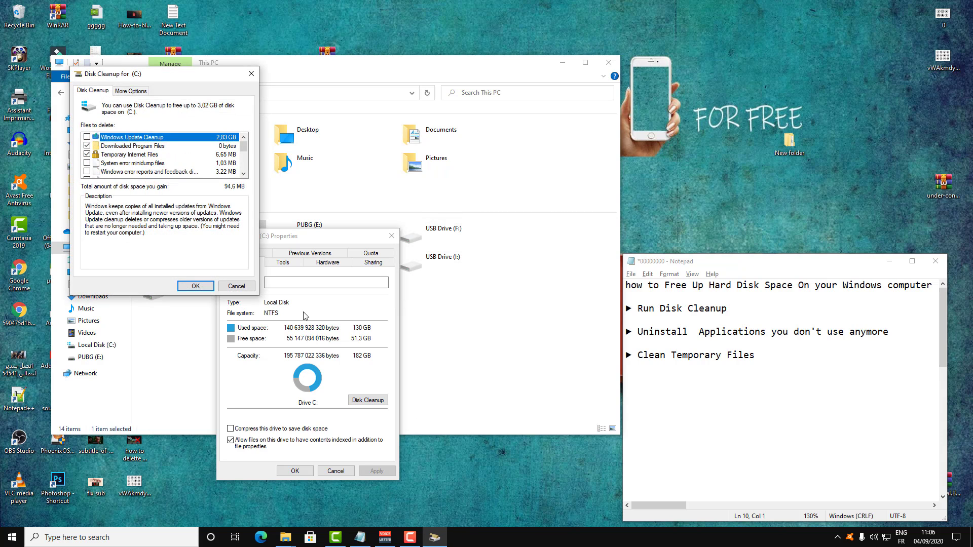
{"action": "mouse_move", "coordinate": [201, 80]}
{"action": "left_mouse_down"}
{"action": "mouse_move", "coordinate": [289, 86]}
{"action": "mouse_move", "coordinate": [492, 144]}
{"action": "left_mouse_up"}
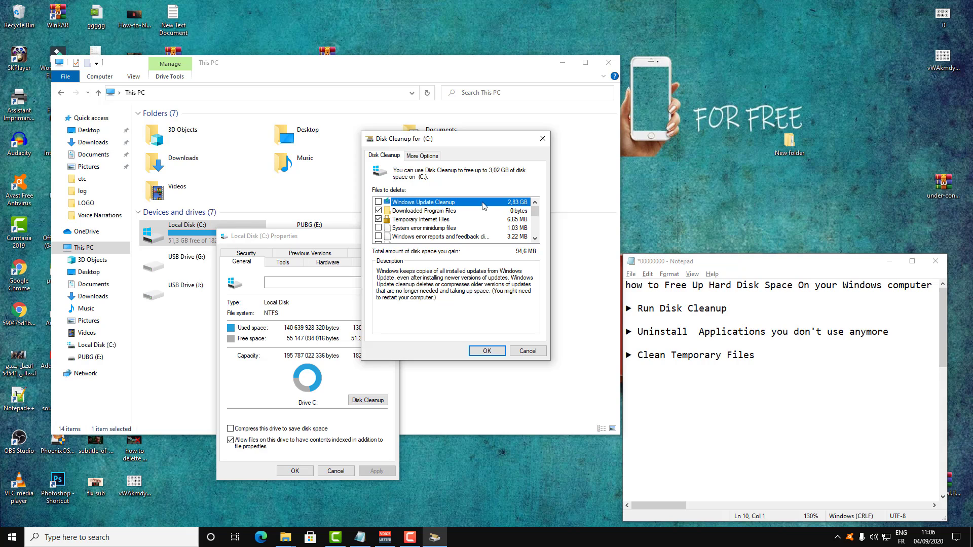
{"action": "left_click", "coordinate": [378, 202]}
Confirm permanent deletion and let the drive C: cleanup finish
{"action": "left_click", "coordinate": [487, 352]}
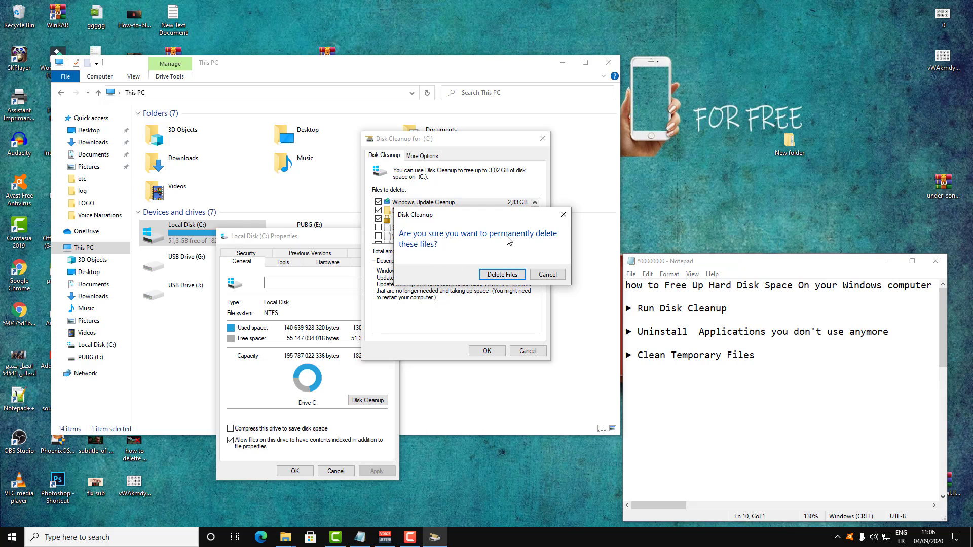
{"action": "left_click", "coordinate": [509, 330]}
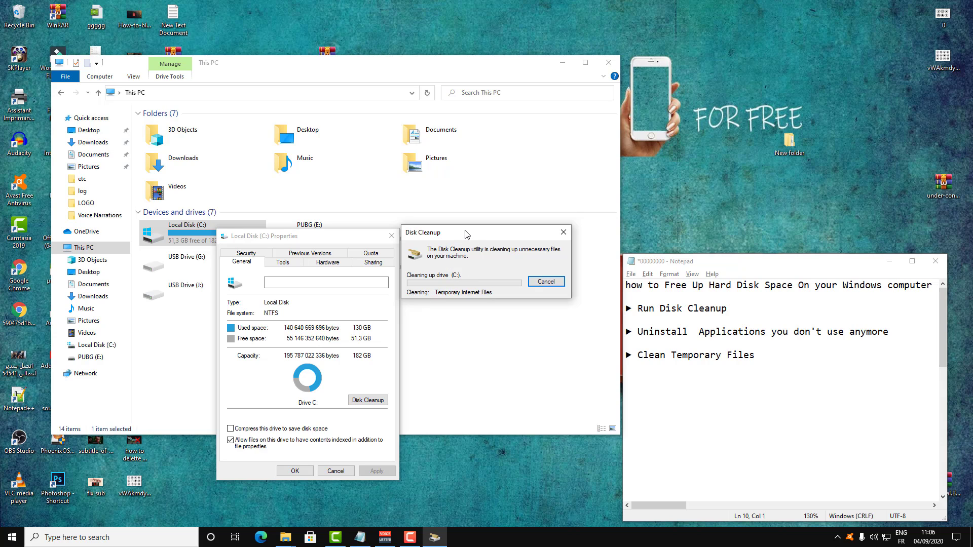
{"action": "mouse_move", "coordinate": [466, 232]}
{"action": "left_mouse_down"}
{"action": "mouse_move", "coordinate": [481, 410]}
{"action": "mouse_move", "coordinate": [468, 416]}
{"action": "left_mouse_up"}
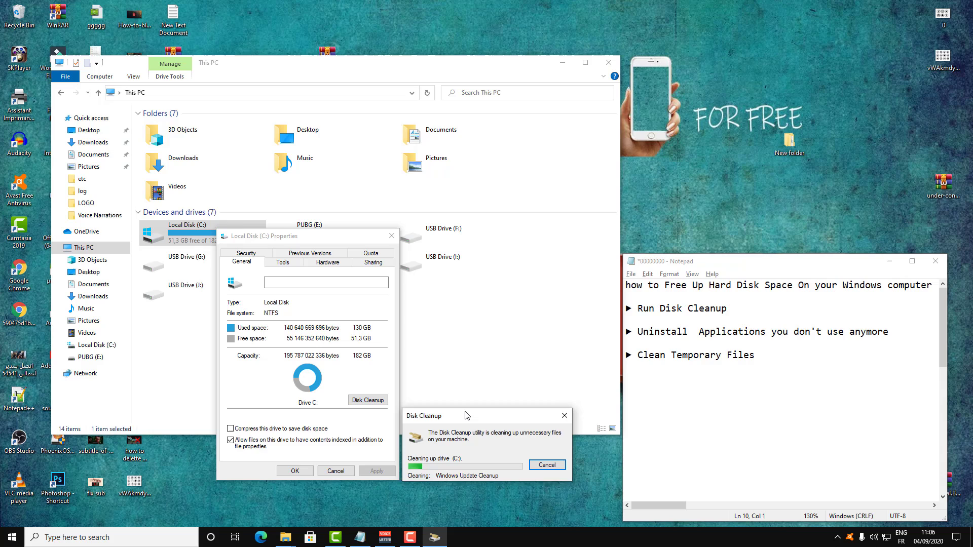
{"action": "left_click_drag", "start_coordinate": [466, 415], "coordinate": [464, 414]}
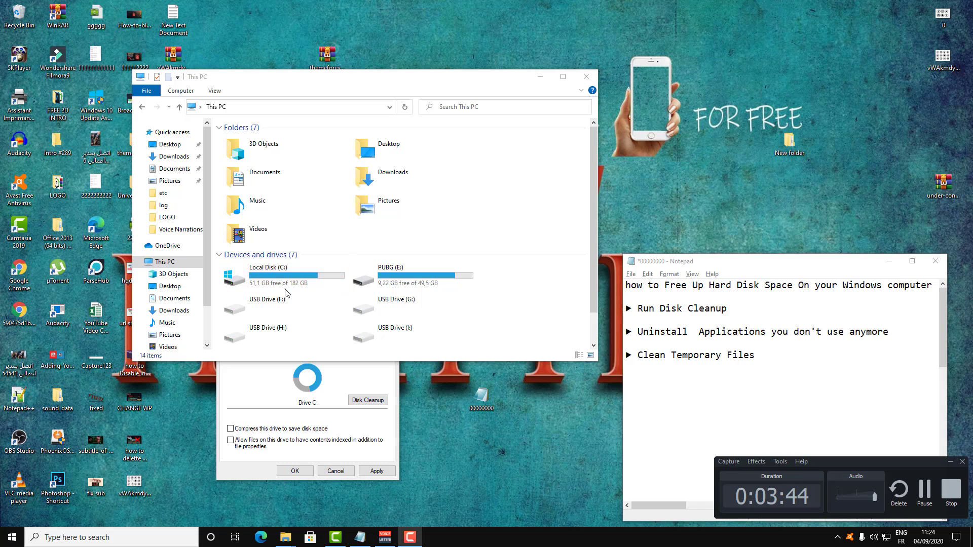
Refresh This PC (C: at 53,1 GB free), then select Notepad's 'Uninstall Applications' line
{"action": "left_click", "coordinate": [405, 108]}
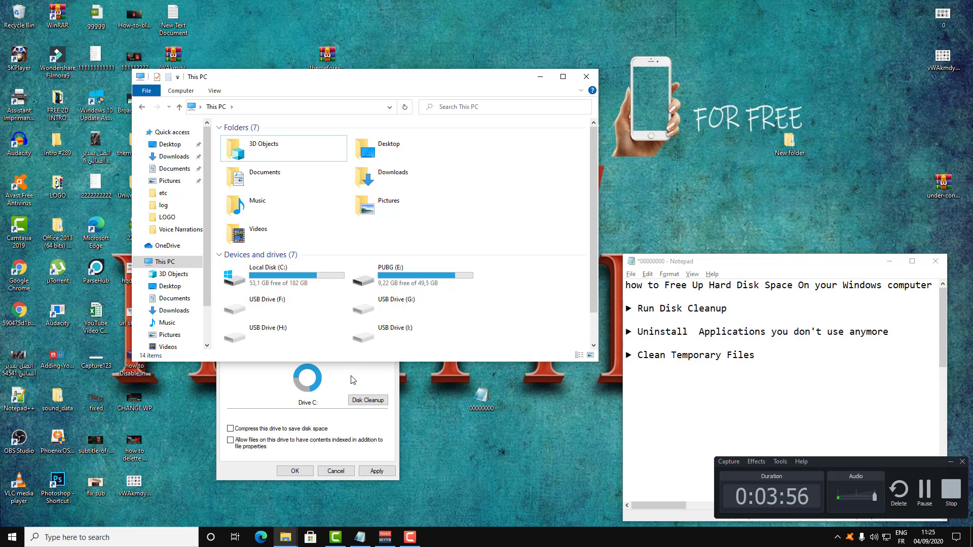
{"action": "left_click", "coordinate": [669, 360]}
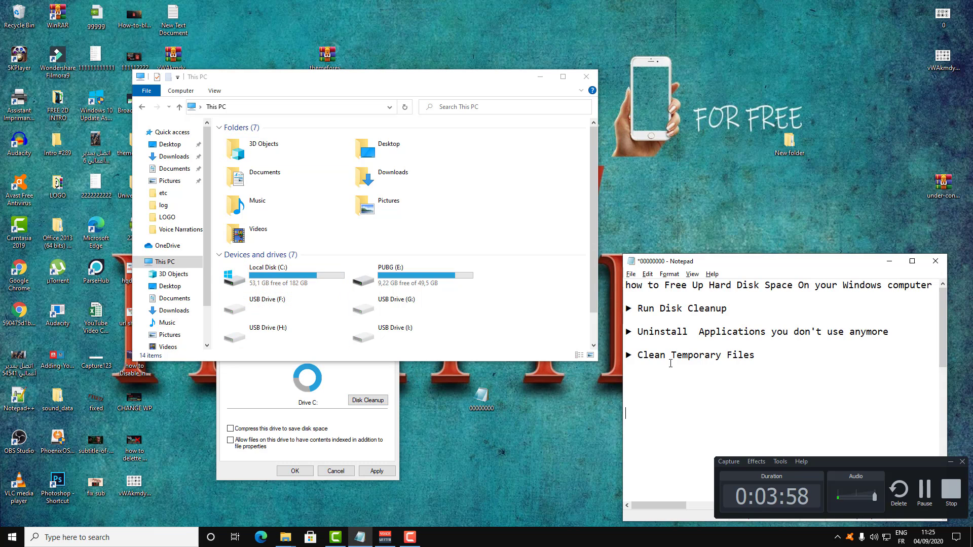
{"action": "double_click", "coordinate": [678, 332]}
{"action": "left_click", "coordinate": [679, 332]}
{"action": "double_click", "coordinate": [678, 332]}
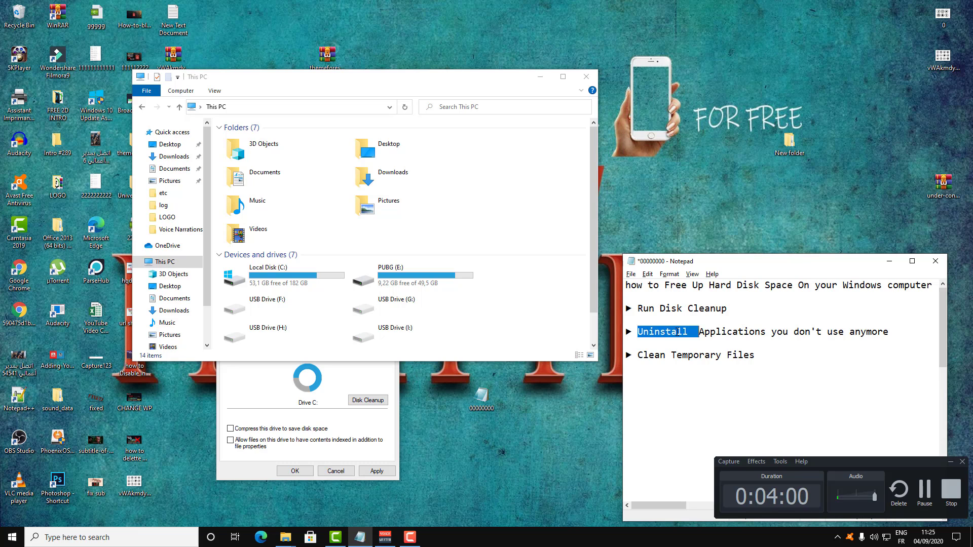
{"action": "left_click_drag", "start_coordinate": [678, 332], "coordinate": [750, 332]}
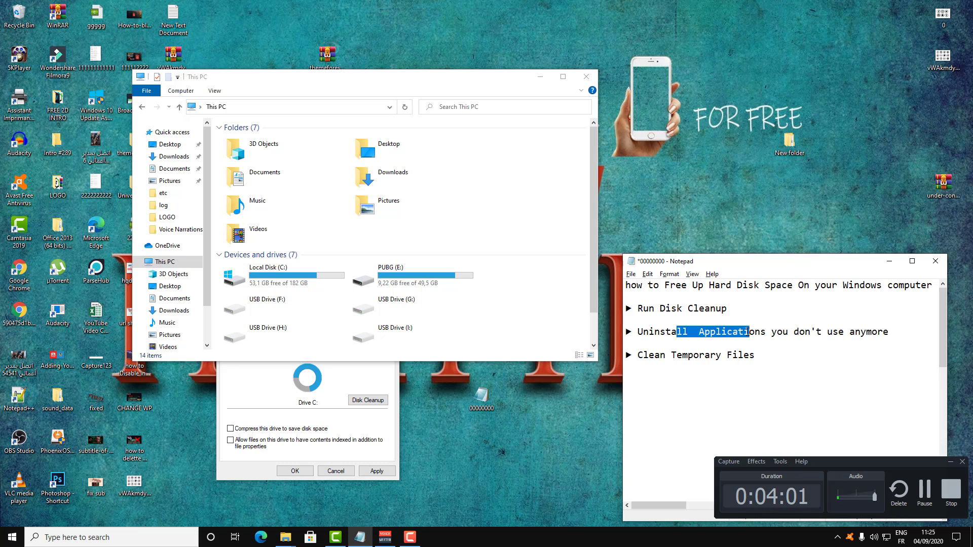
{"action": "left_click", "coordinate": [638, 332]}
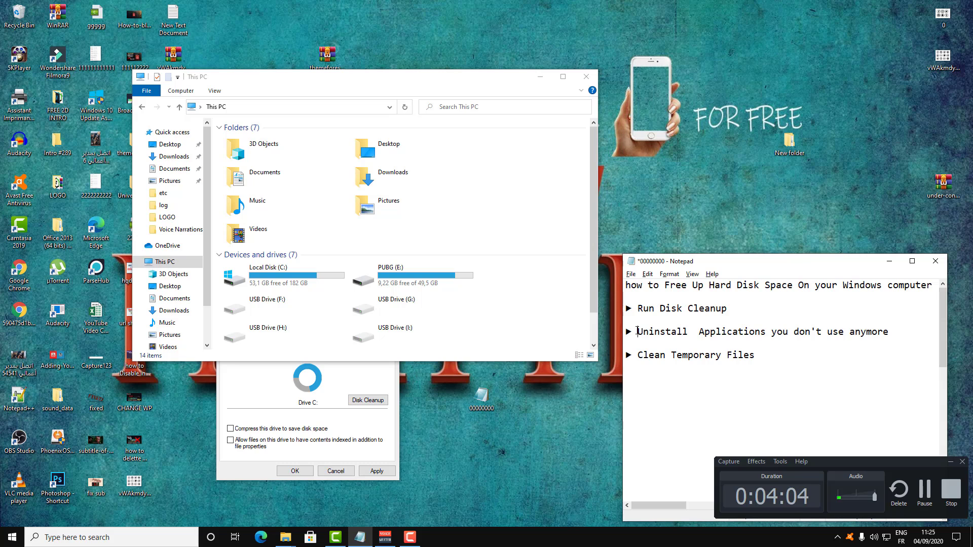
{"action": "left_click_drag", "start_coordinate": [638, 332], "coordinate": [813, 333]}
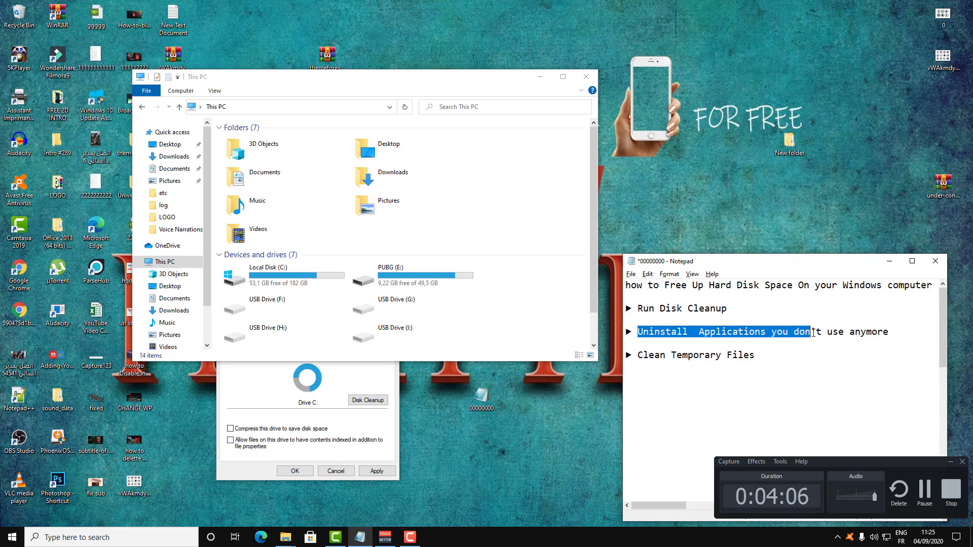
{"action": "mouse_move", "coordinate": [638, 332]}
{"action": "left_mouse_down"}
{"action": "mouse_move", "coordinate": [750, 332]}
{"action": "mouse_move", "coordinate": [772, 341]}
{"action": "left_mouse_up"}
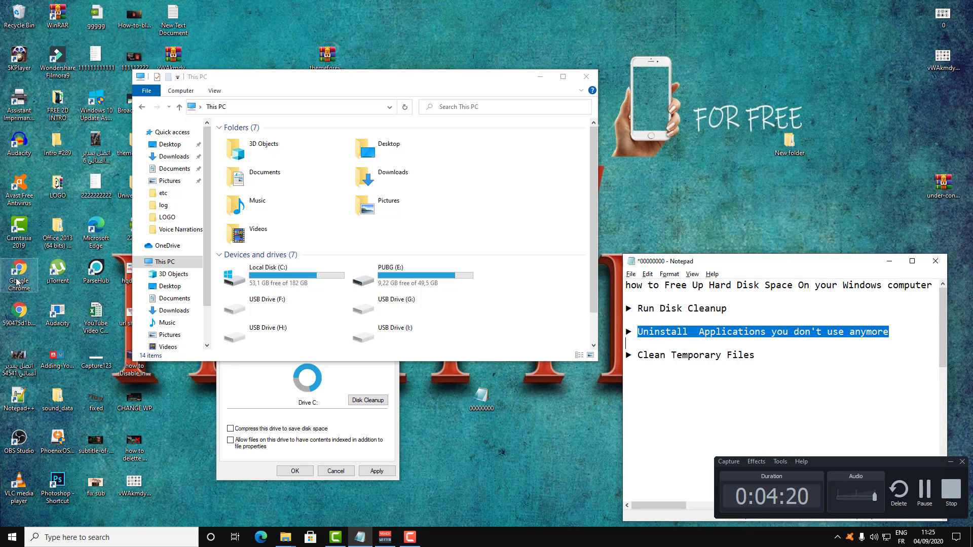
Search 'co' and open Control Panel at All Control Panel Items
{"action": "left_click", "coordinate": [76, 537]}
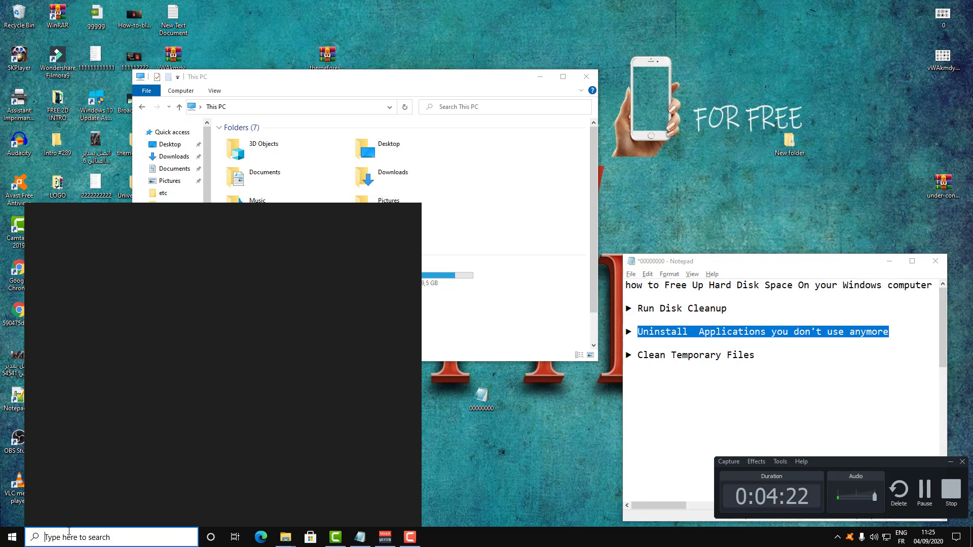
{"action": "type", "text": "c"}
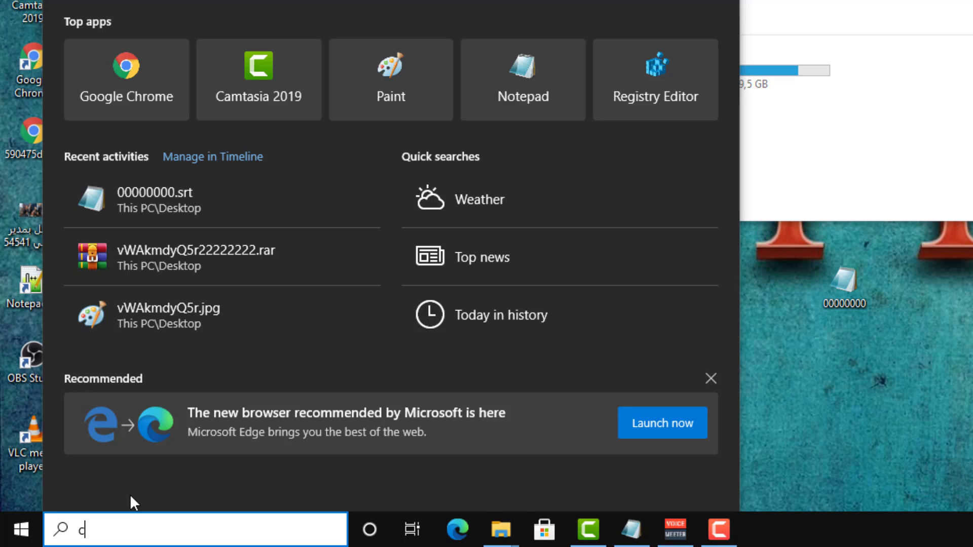
{"action": "type", "text": "o"}
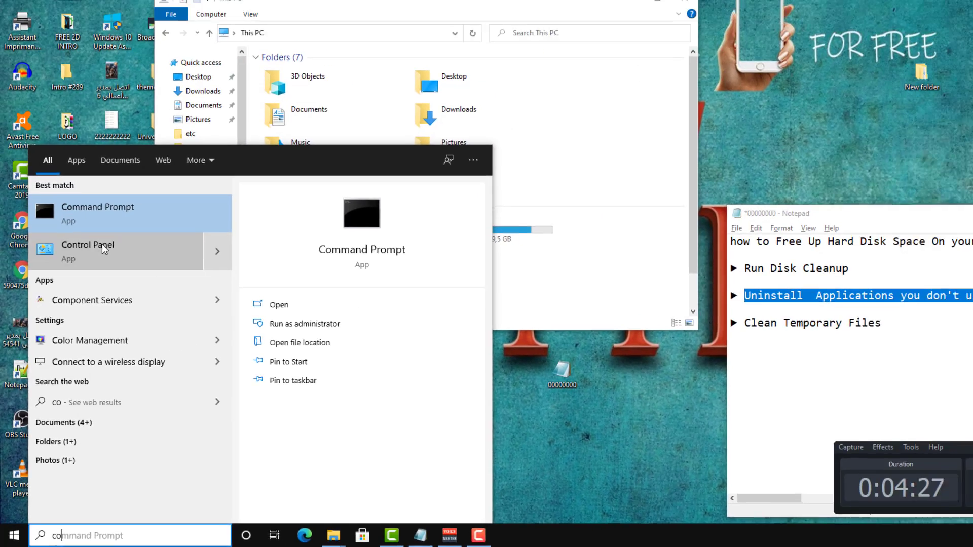
{"action": "left_click", "coordinate": [102, 244]}
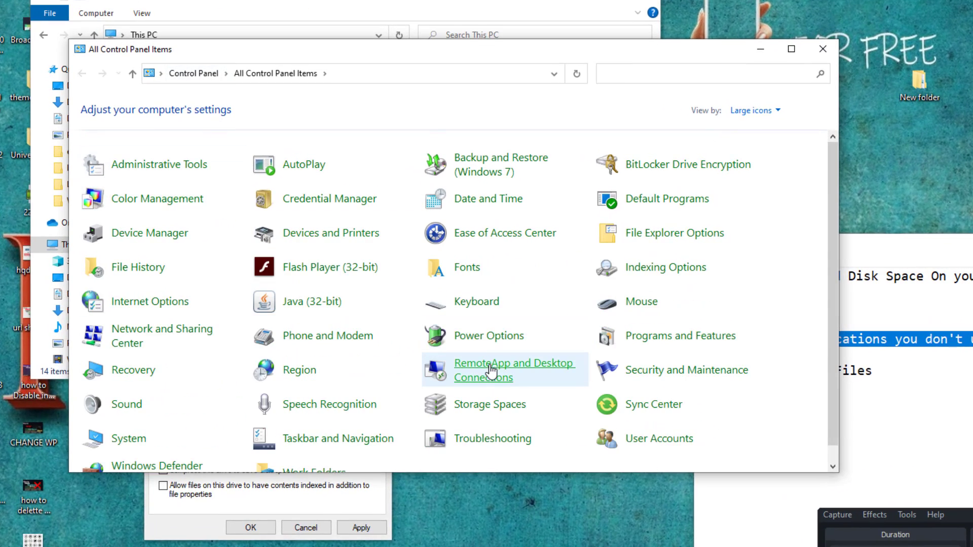
{"action": "scroll", "coordinate": [495, 361], "scroll_direction": "down", "scroll_amount": 1}
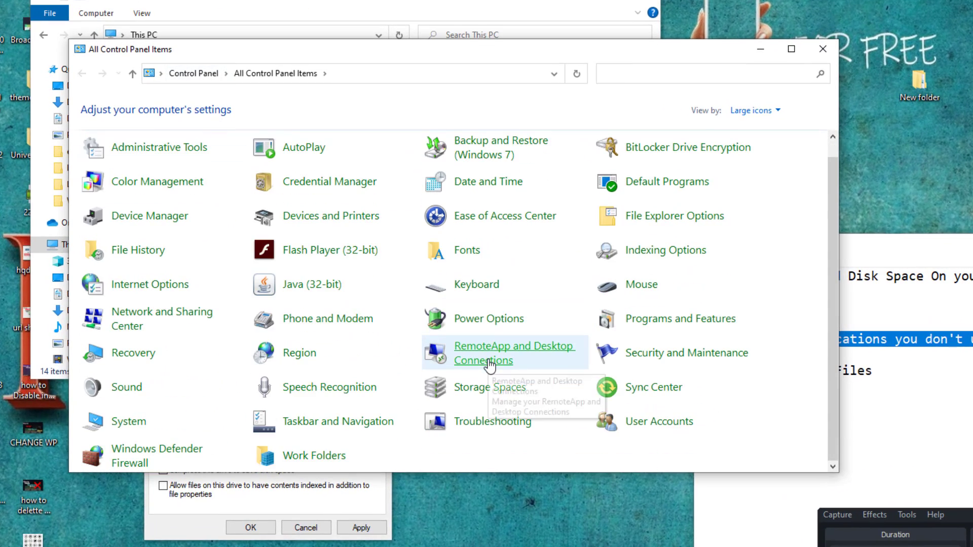
Open Programs and Features and scroll through the 33 installed programs (4,17 GB)
{"action": "left_click", "coordinate": [681, 320]}
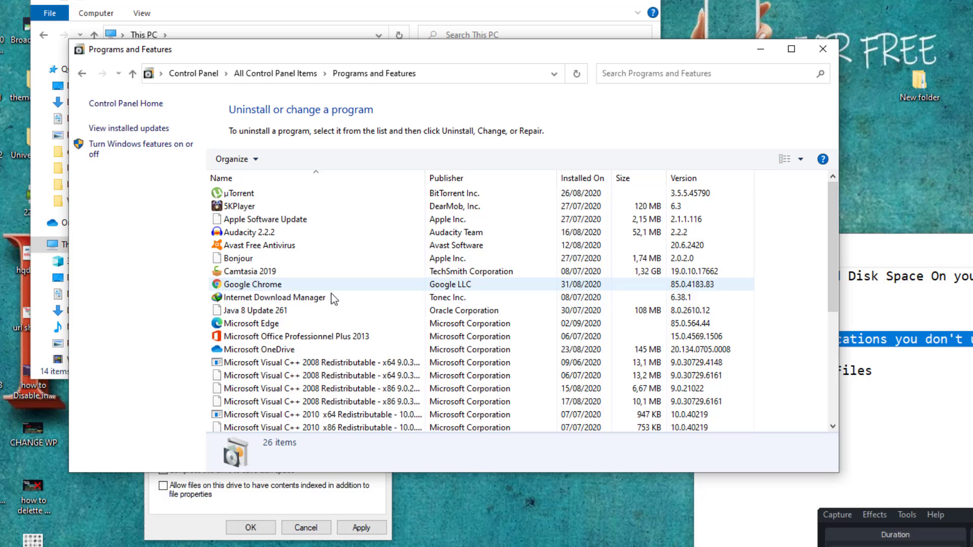
{"action": "scroll", "coordinate": [330, 294], "scroll_direction": "down", "scroll_amount": 1}
{"action": "scroll", "coordinate": [332, 298], "scroll_direction": "down", "scroll_amount": 2}
{"action": "scroll", "coordinate": [333, 298], "scroll_direction": "down", "scroll_amount": 2}
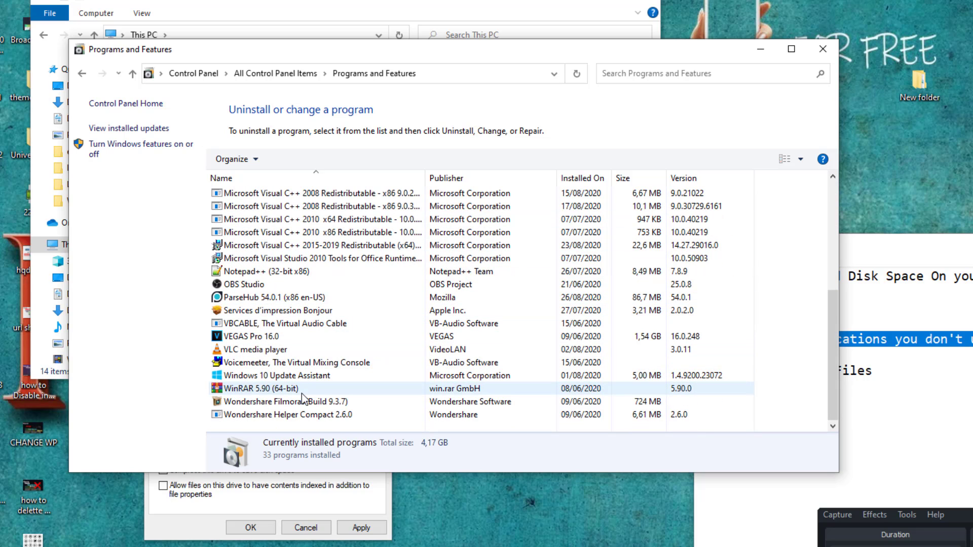
{"action": "scroll", "coordinate": [302, 393], "scroll_direction": "up", "scroll_amount": 1}
{"action": "scroll", "coordinate": [296, 384], "scroll_direction": "up", "scroll_amount": 1}
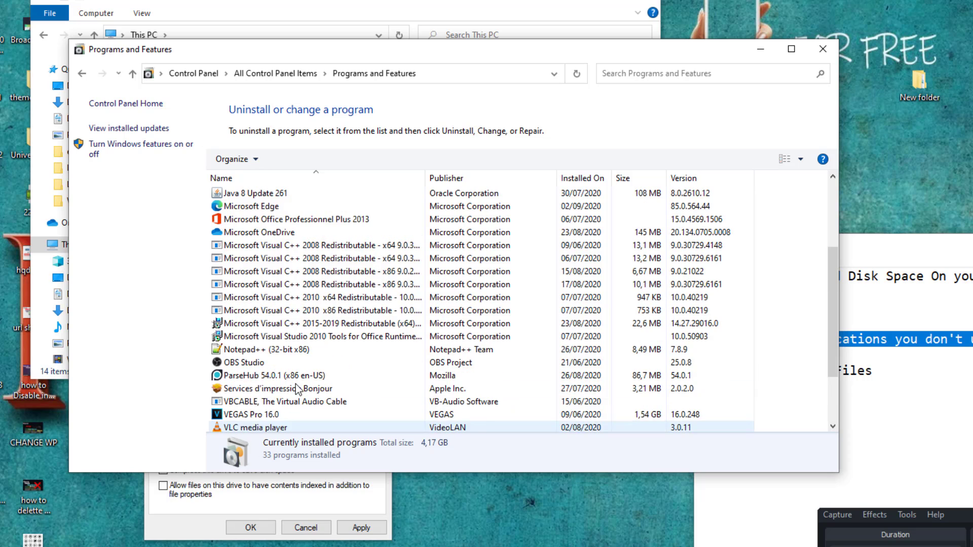
{"action": "scroll", "coordinate": [298, 390], "scroll_direction": "up", "scroll_amount": 2}
{"action": "scroll", "coordinate": [298, 391], "scroll_direction": "up", "scroll_amount": 1}
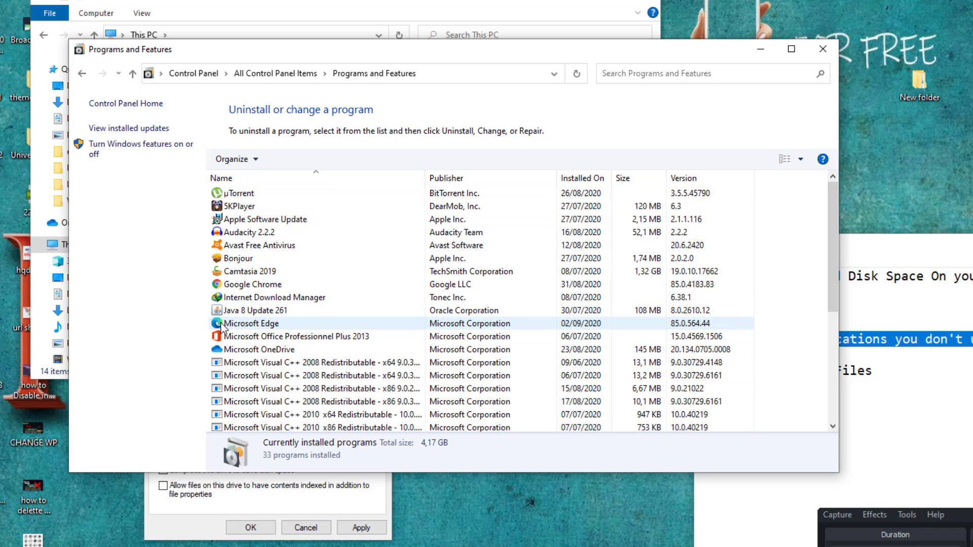
{"action": "scroll", "coordinate": [213, 317], "scroll_direction": "down", "scroll_amount": 2}
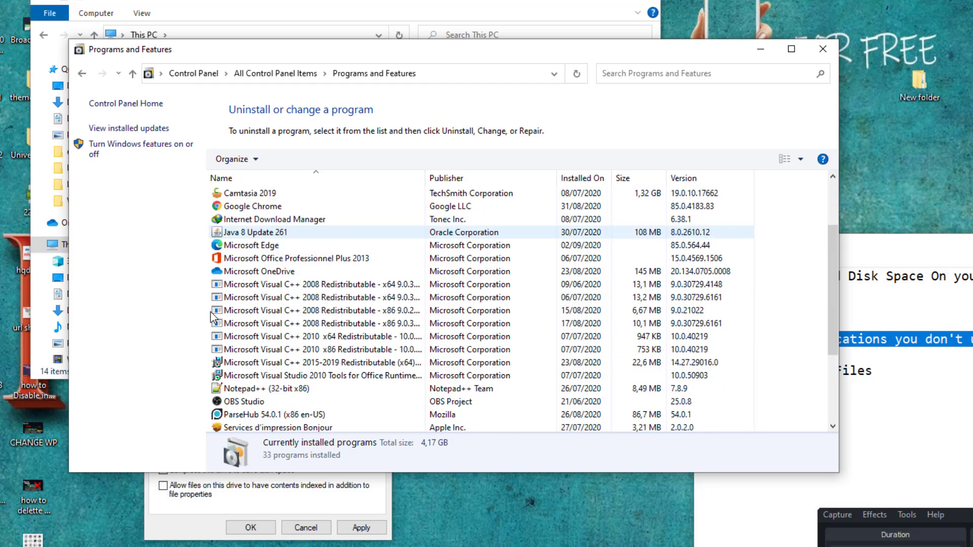
{"action": "scroll", "coordinate": [213, 318], "scroll_direction": "down", "scroll_amount": 1}
{"action": "scroll", "coordinate": [213, 318], "scroll_direction": "down", "scroll_amount": 1}
{"action": "scroll", "coordinate": [213, 318], "scroll_direction": "up", "scroll_amount": 2}
{"action": "scroll", "coordinate": [213, 317], "scroll_direction": "up", "scroll_amount": 1}
{"action": "scroll", "coordinate": [213, 318], "scroll_direction": "up", "scroll_amount": 1}
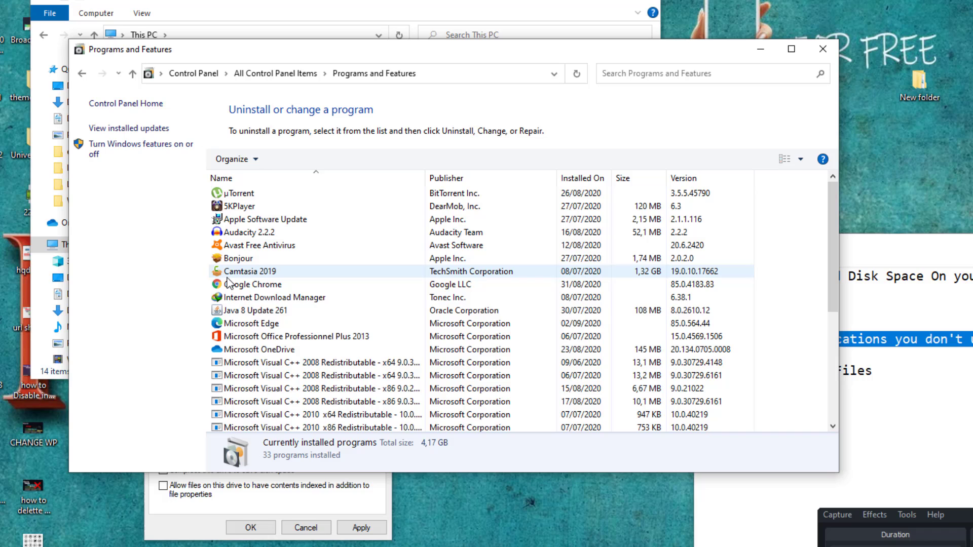
Uninstall Microsoft Edge and scroll to the end of the programs list
{"action": "right_click", "coordinate": [226, 322]}
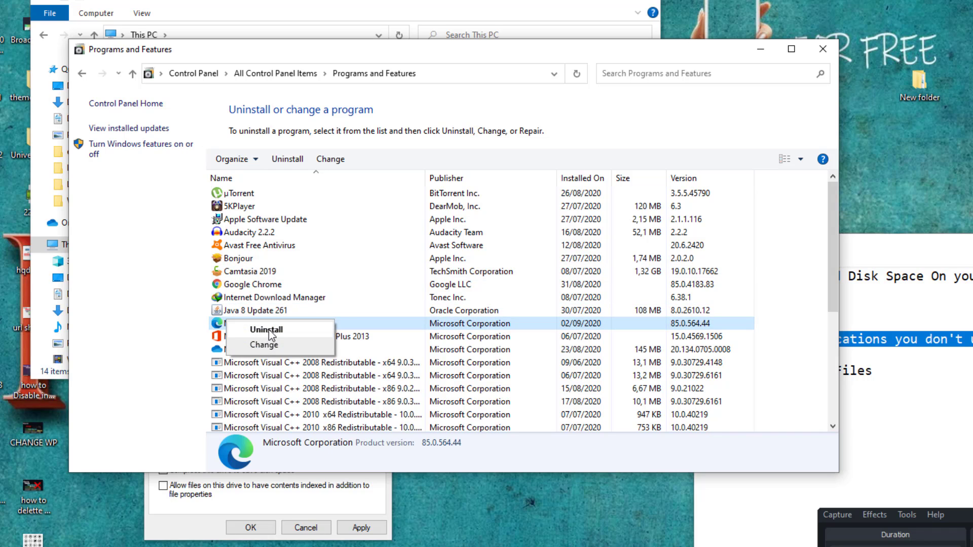
{"action": "left_click", "coordinate": [267, 345]}
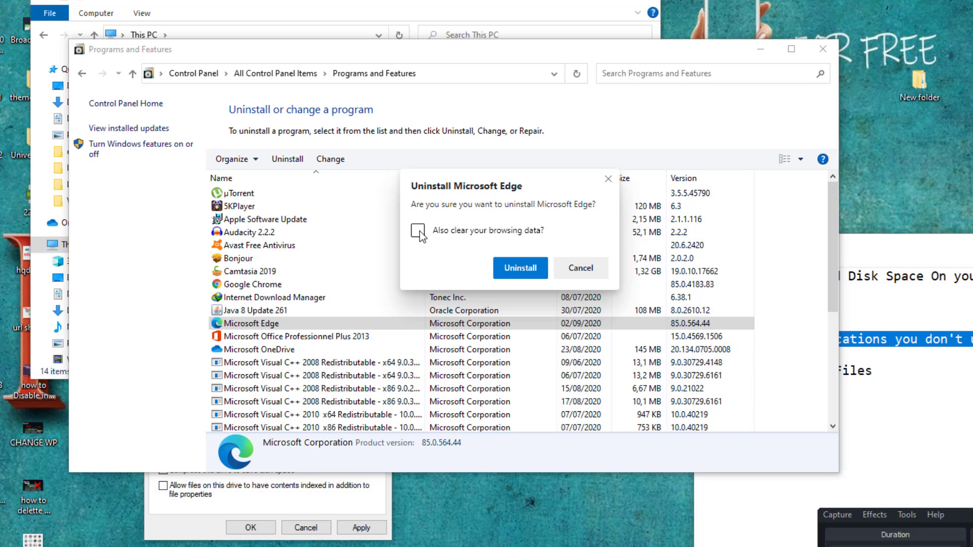
{"action": "left_click", "coordinate": [543, 266]}
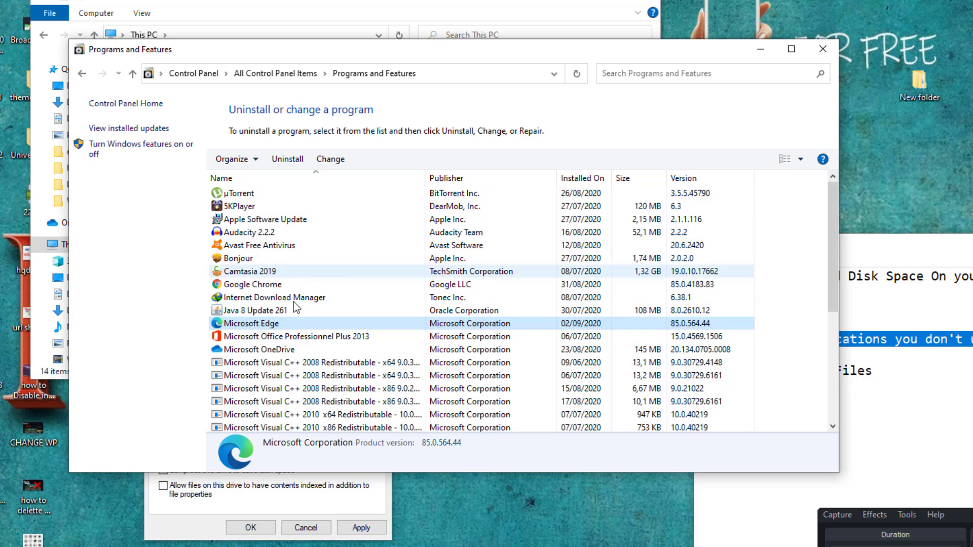
{"action": "scroll", "coordinate": [265, 394], "scroll_direction": "down", "scroll_amount": 1}
{"action": "scroll", "coordinate": [265, 394], "scroll_direction": "down", "scroll_amount": 1}
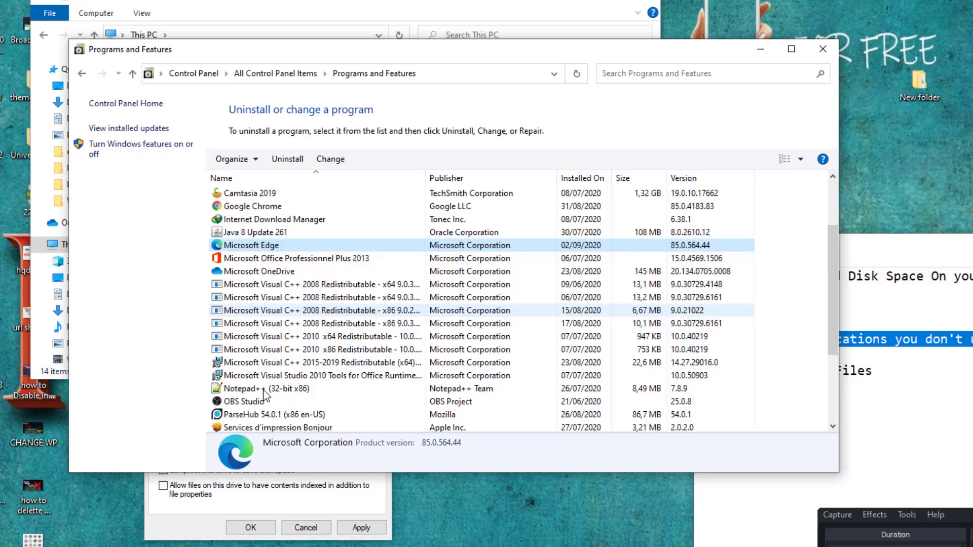
{"action": "scroll", "coordinate": [264, 394], "scroll_direction": "down", "scroll_amount": 3}
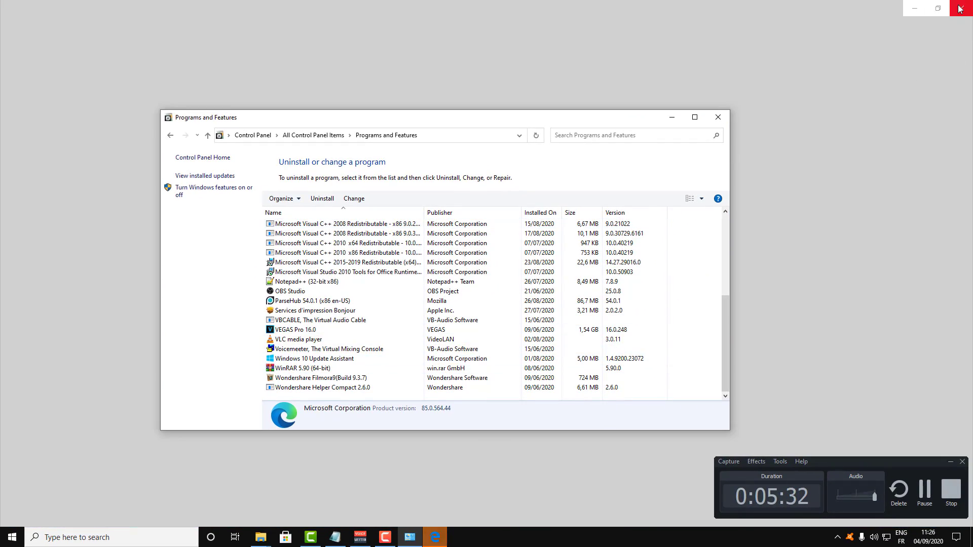
Close the leftover browser, minimize Programs and Features, and highlight the 'Clean Temporary Files' line
{"action": "left_click", "coordinate": [961, 9]}
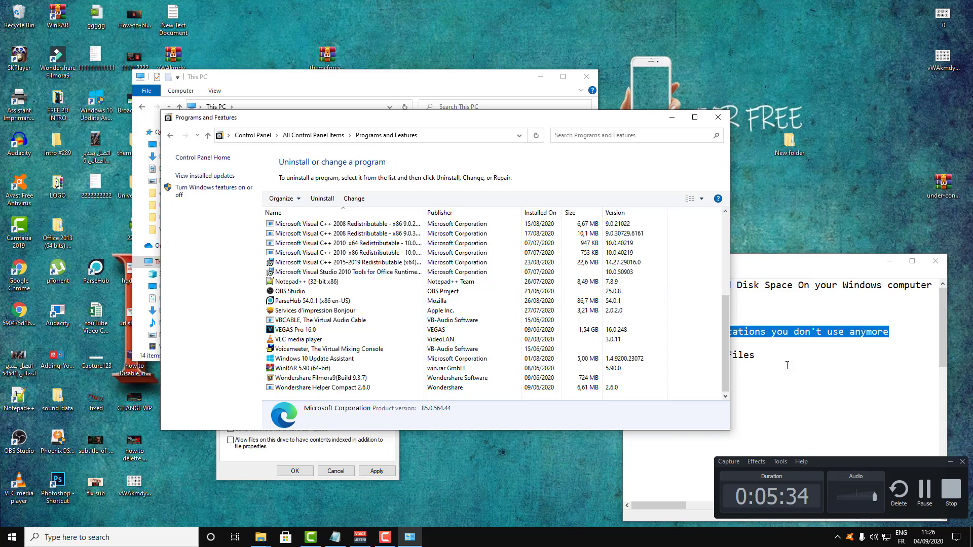
{"action": "left_click", "coordinate": [828, 392]}
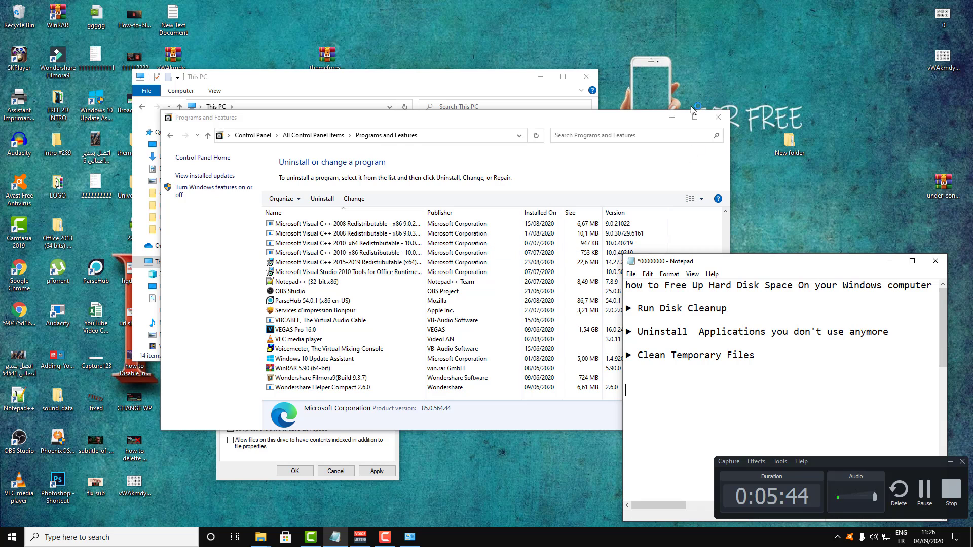
{"action": "left_click", "coordinate": [640, 120]}
{"action": "left_click", "coordinate": [673, 119]}
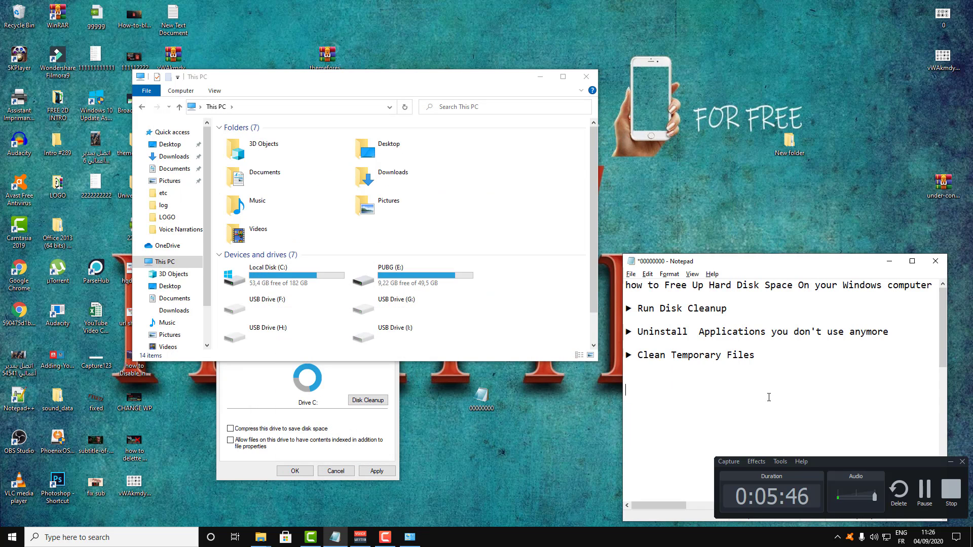
{"action": "left_click_drag", "start_coordinate": [755, 364], "coordinate": [639, 356]}
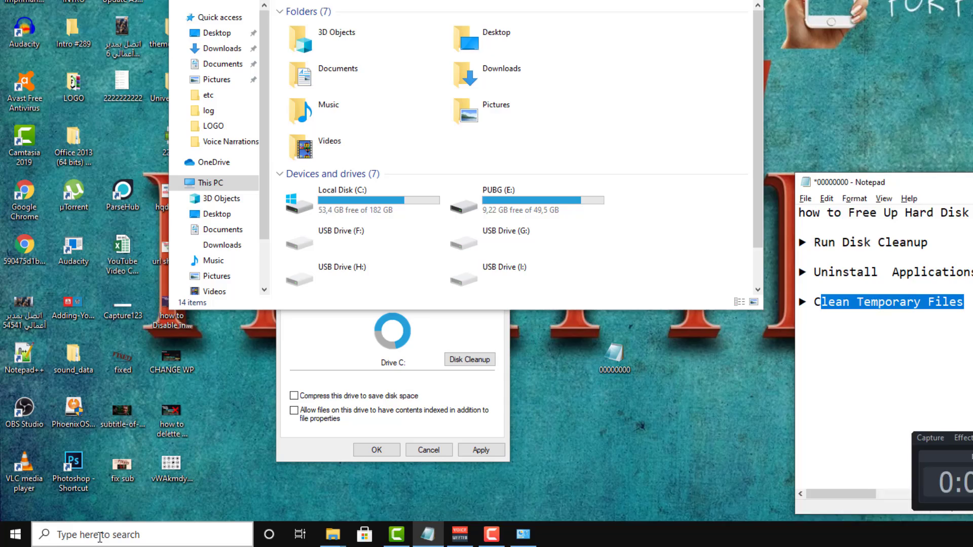
Launch Run from taskbar search and open %temp%, showing the 433-item AppData\Local\Temp folder
{"action": "left_click", "coordinate": [78, 538]}
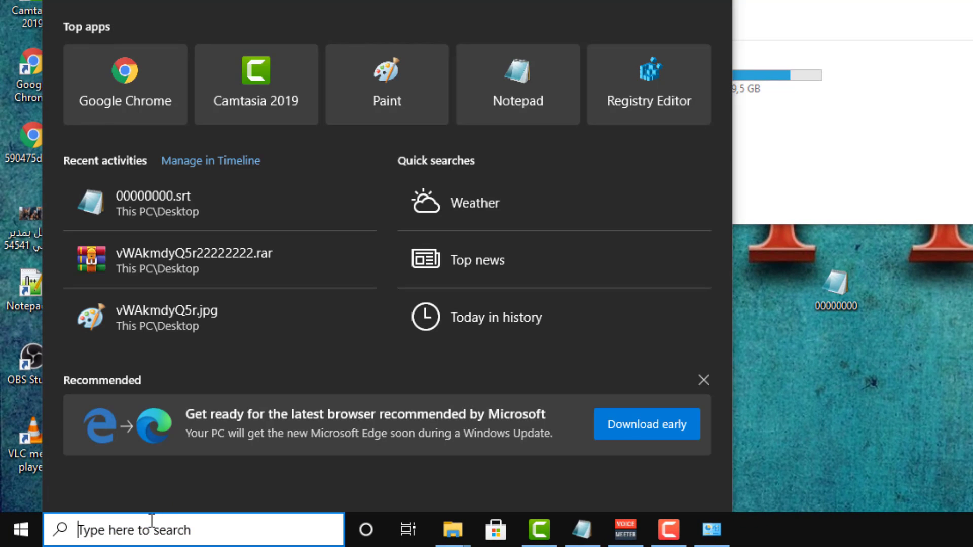
{"action": "type", "text": "run"}
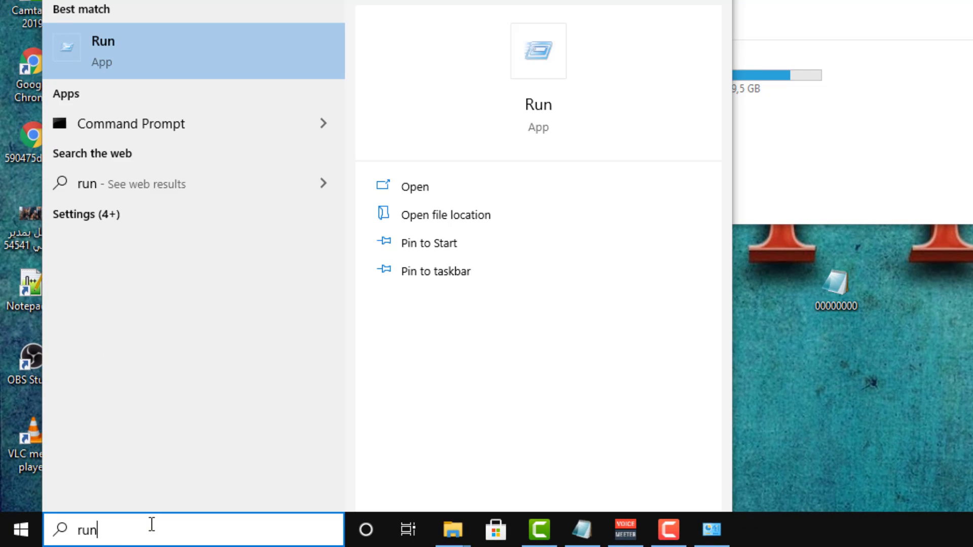
{"action": "left_click", "coordinate": [183, 69]}
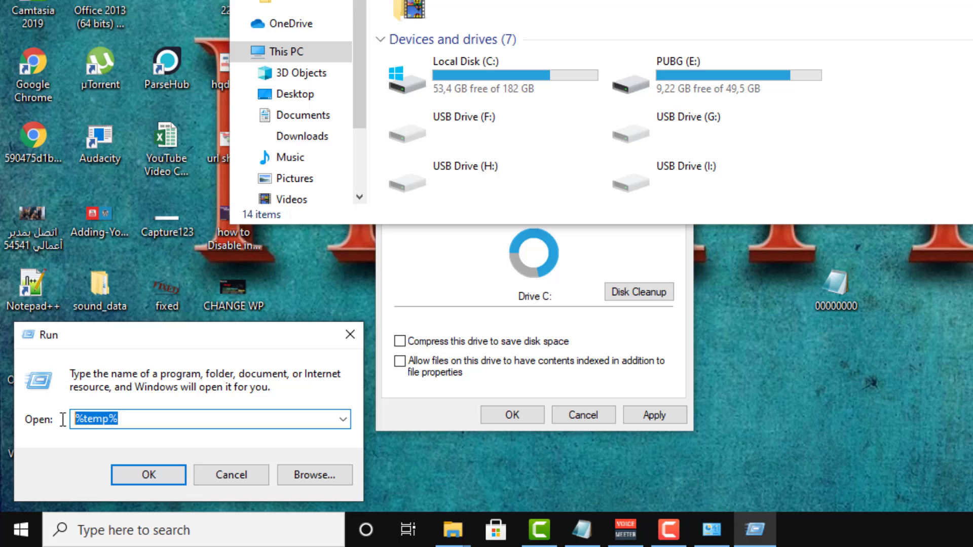
{"action": "type", "text": "%"}
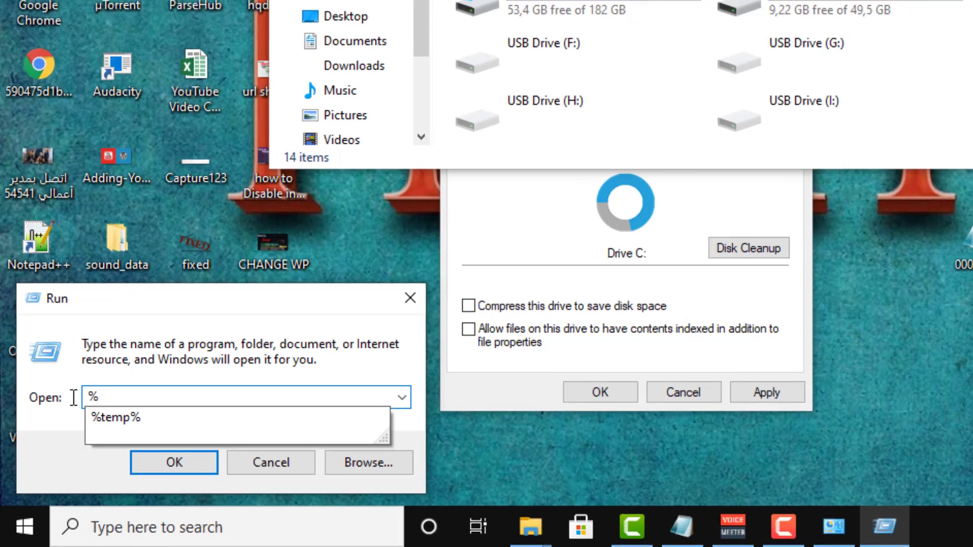
{"action": "type", "text": "t"}
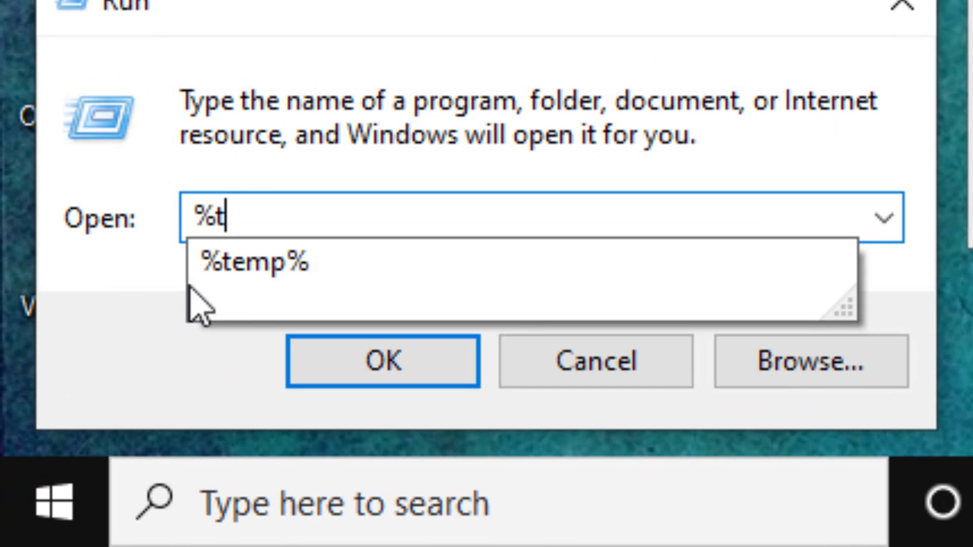
{"action": "left_click", "coordinate": [212, 270]}
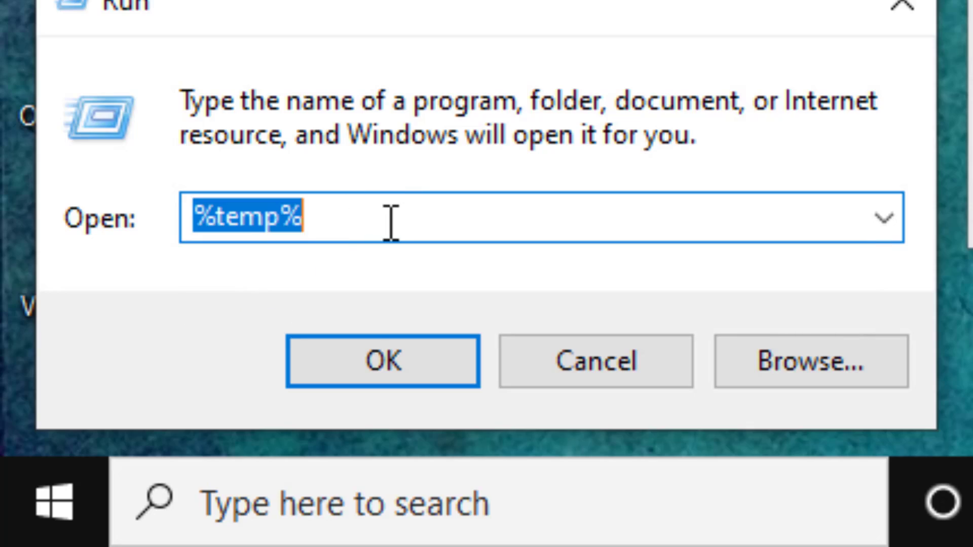
{"action": "left_click", "coordinate": [388, 220]}
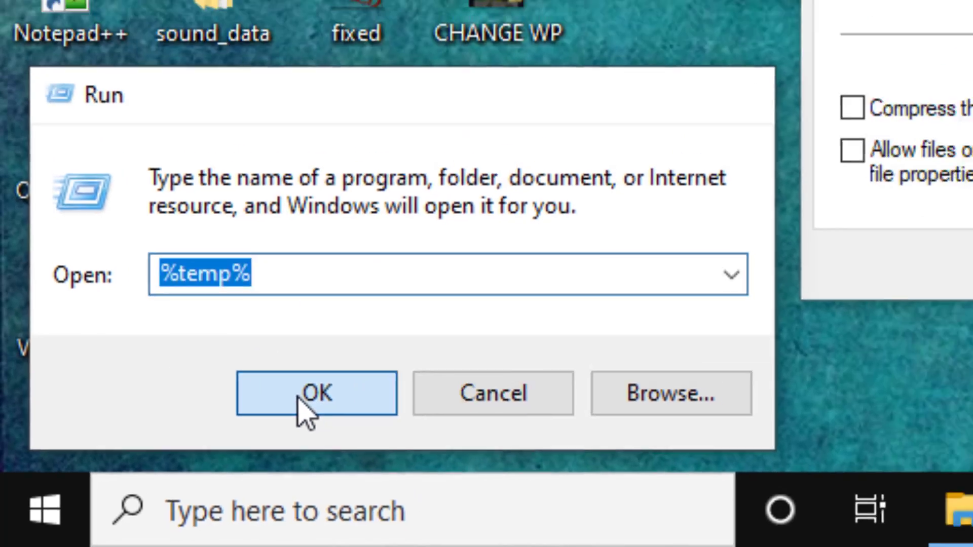
{"action": "left_click", "coordinate": [299, 398]}
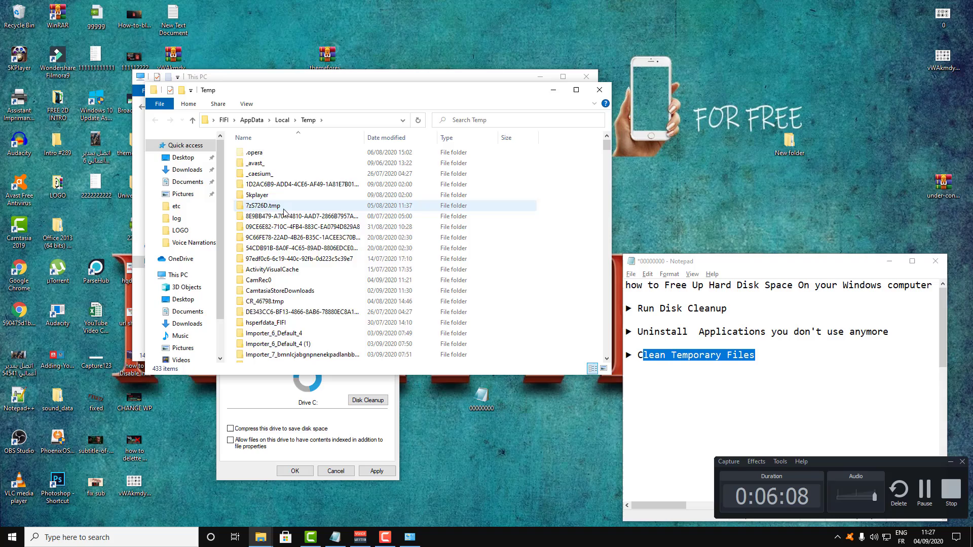
{"action": "scroll", "coordinate": [285, 212], "scroll_direction": "down", "scroll_amount": 3}
{"action": "scroll", "coordinate": [285, 212], "scroll_direction": "down", "scroll_amount": 3}
{"action": "scroll", "coordinate": [285, 213], "scroll_direction": "down", "scroll_amount": 3}
{"action": "scroll", "coordinate": [284, 213], "scroll_direction": "down", "scroll_amount": 5}
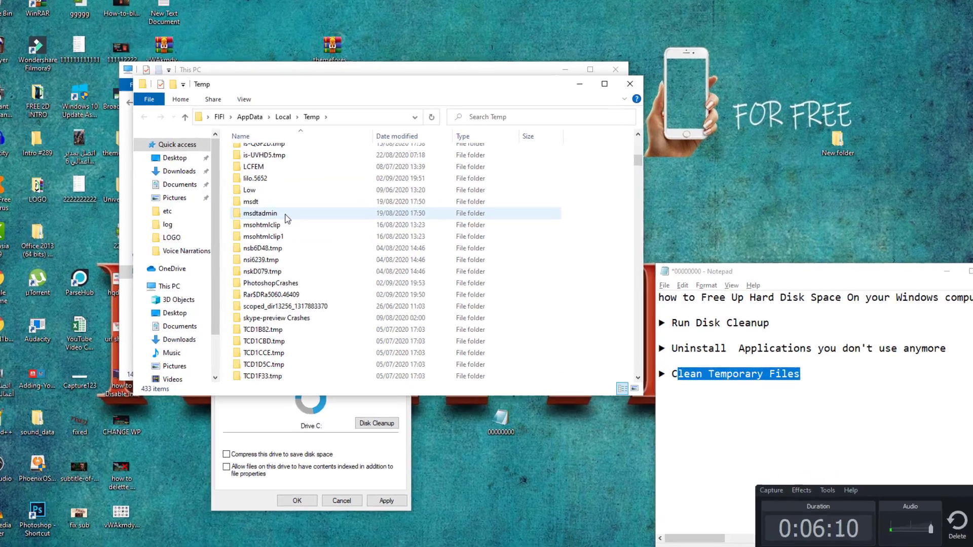
{"action": "scroll", "coordinate": [282, 223], "scroll_direction": "down", "scroll_amount": 5}
{"action": "scroll", "coordinate": [277, 238], "scroll_direction": "down", "scroll_amount": 5}
{"action": "scroll", "coordinate": [274, 252], "scroll_direction": "down", "scroll_amount": 5}
{"action": "scroll", "coordinate": [274, 319], "scroll_direction": "down", "scroll_amount": 4}
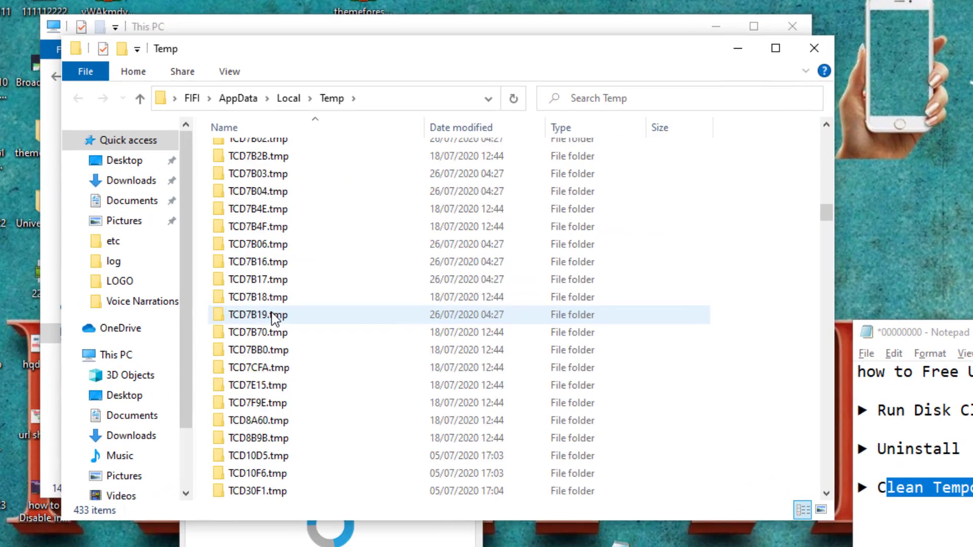
{"action": "scroll", "coordinate": [273, 319], "scroll_direction": "down", "scroll_amount": 2}
{"action": "left_click", "coordinate": [229, 71]}
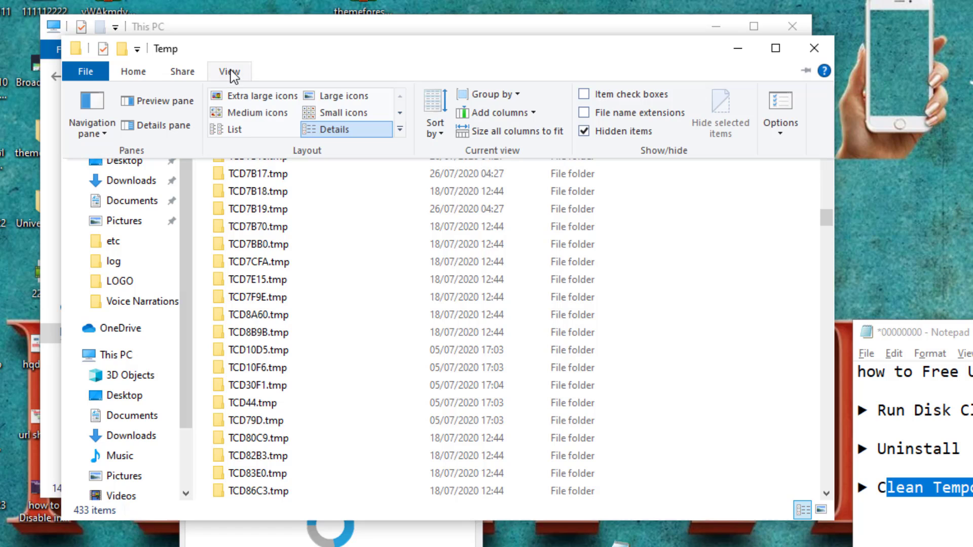
{"action": "left_click", "coordinate": [586, 133]}
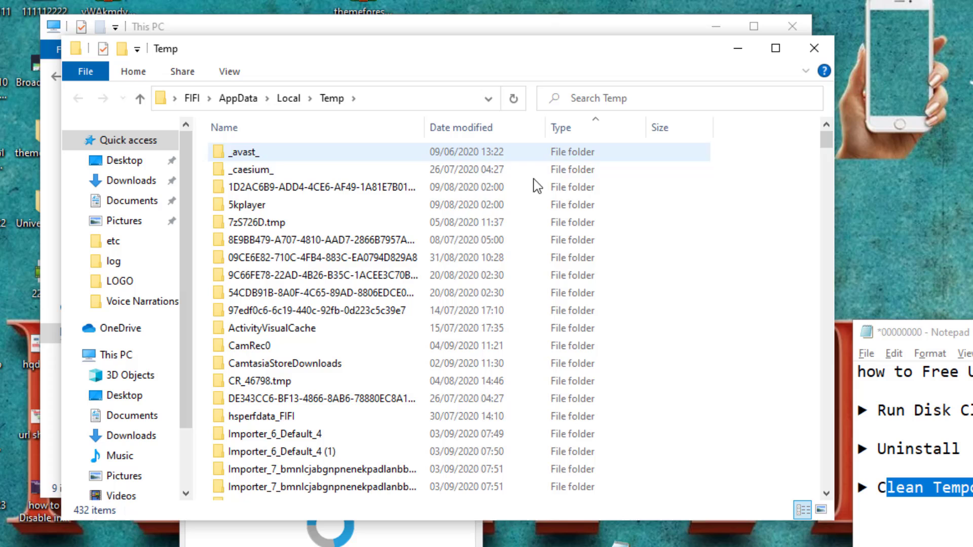
{"action": "scroll", "coordinate": [288, 253], "scroll_direction": "down", "scroll_amount": 2}
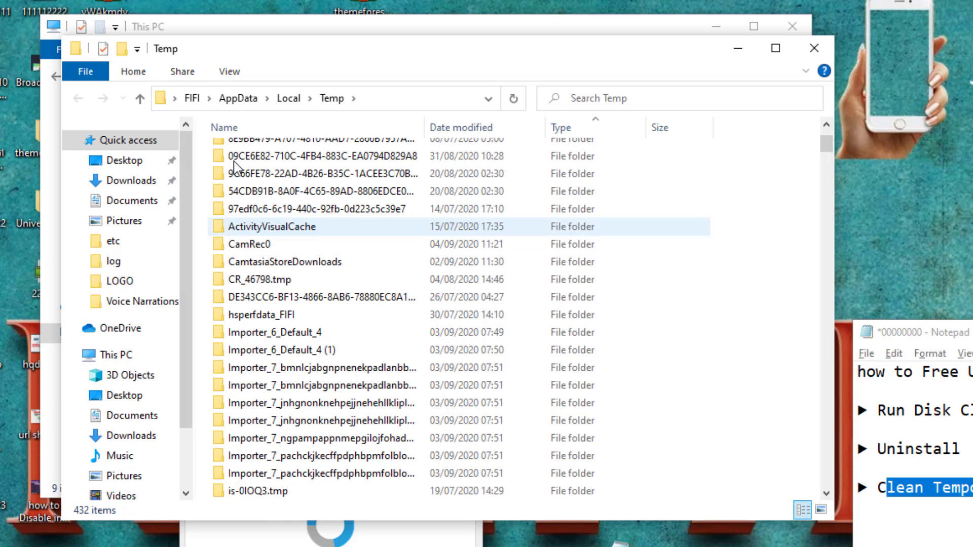
{"action": "left_click", "coordinate": [231, 71]}
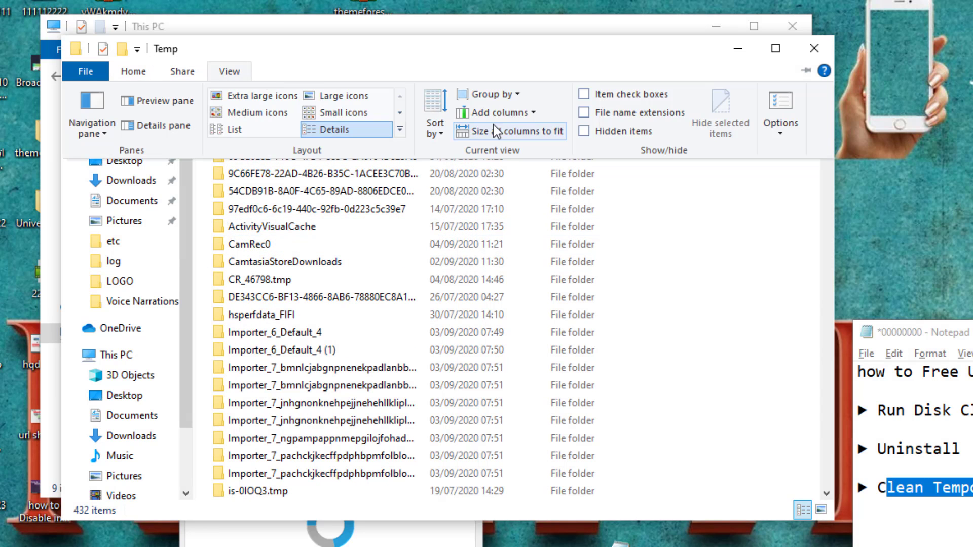
{"action": "left_click", "coordinate": [584, 132]}
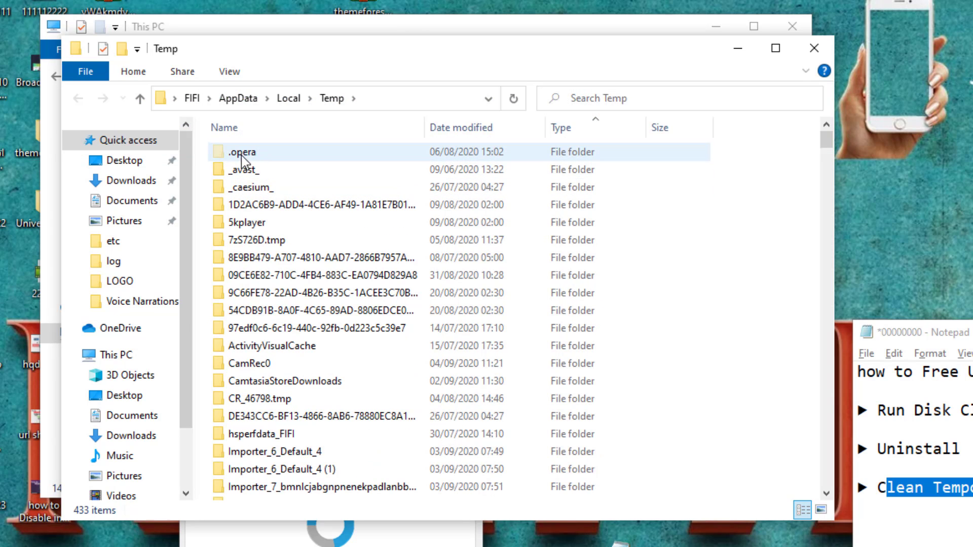
{"action": "scroll", "coordinate": [241, 207], "scroll_direction": "down", "scroll_amount": 2}
{"action": "scroll", "coordinate": [243, 213], "scroll_direction": "down", "scroll_amount": 4}
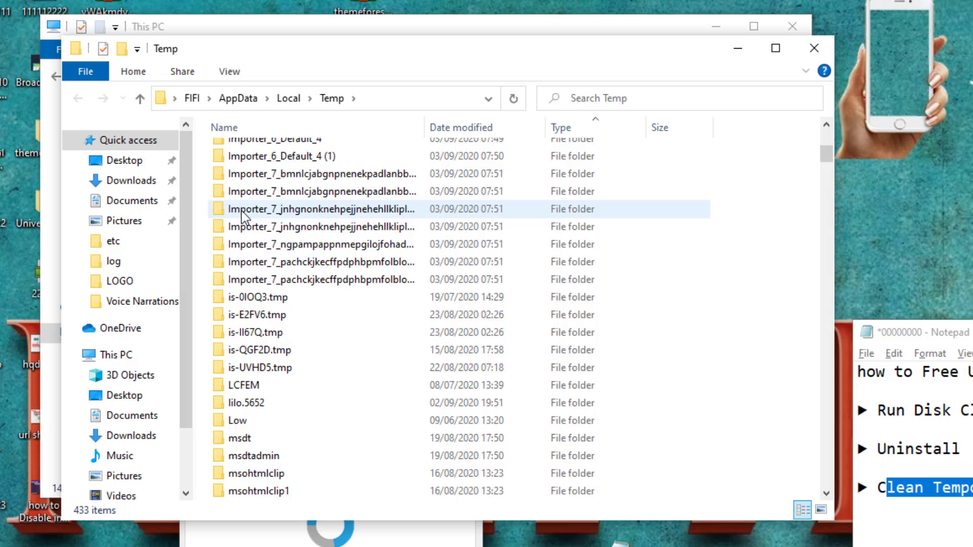
{"action": "scroll", "coordinate": [243, 216], "scroll_direction": "down", "scroll_amount": 6}
{"action": "scroll", "coordinate": [241, 243], "scroll_direction": "down", "scroll_amount": 5}
{"action": "scroll", "coordinate": [235, 273], "scroll_direction": "down", "scroll_amount": 3}
{"action": "scroll", "coordinate": [235, 272], "scroll_direction": "down", "scroll_amount": 5}
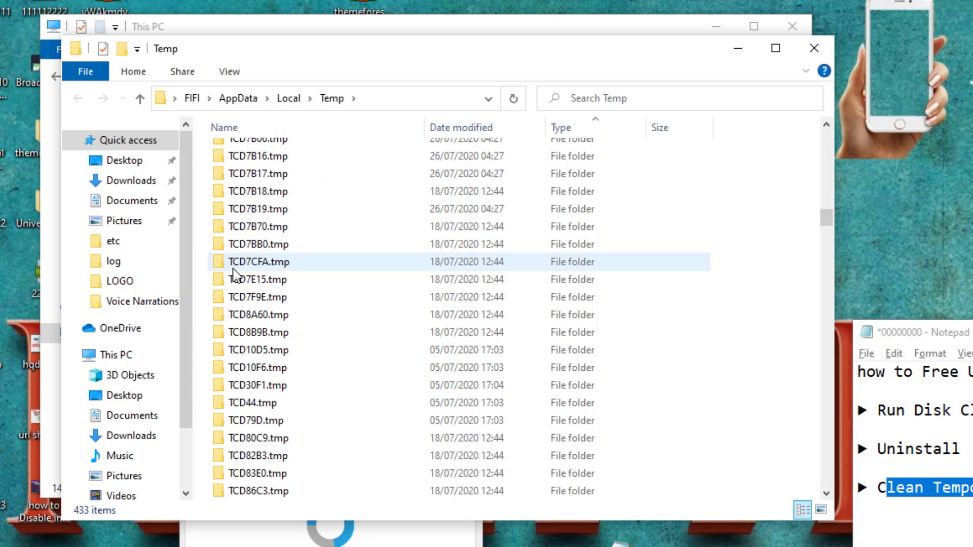
{"action": "scroll", "coordinate": [235, 272], "scroll_direction": "down", "scroll_amount": 3}
Select everything in Temp and delete it, granting admin access and skipping the in-use CamRec0 folder
{"action": "mouse_move", "coordinate": [832, 226]}
{"action": "left_mouse_down"}
{"action": "mouse_move", "coordinate": [839, 485]}
{"action": "mouse_move", "coordinate": [853, 121]}
{"action": "left_mouse_up"}
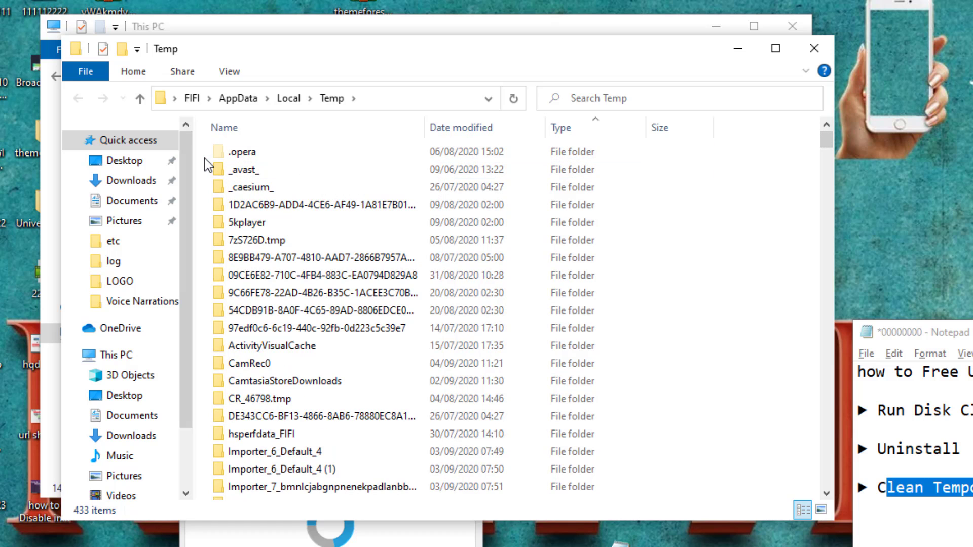
{"action": "key", "text": "ctrl+a"}
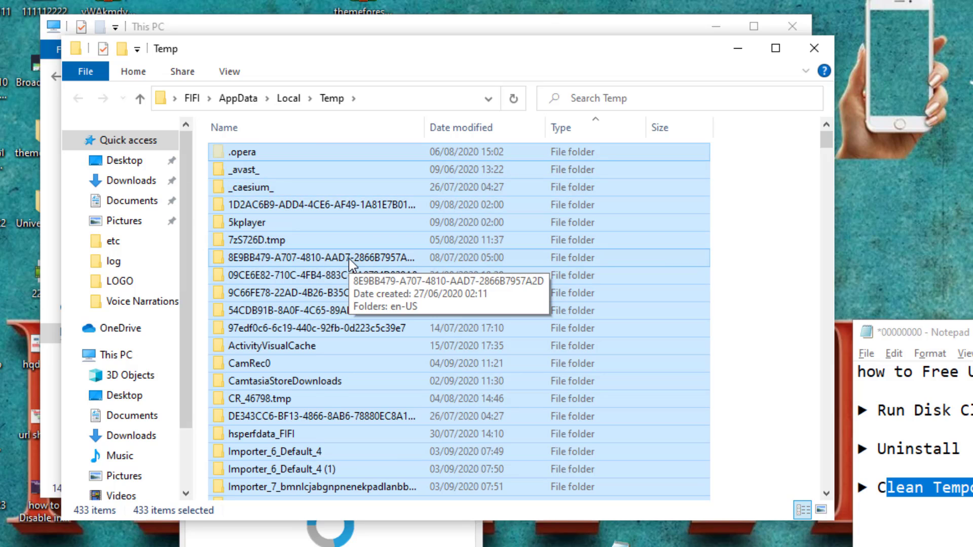
{"action": "key", "text": "Delete"}
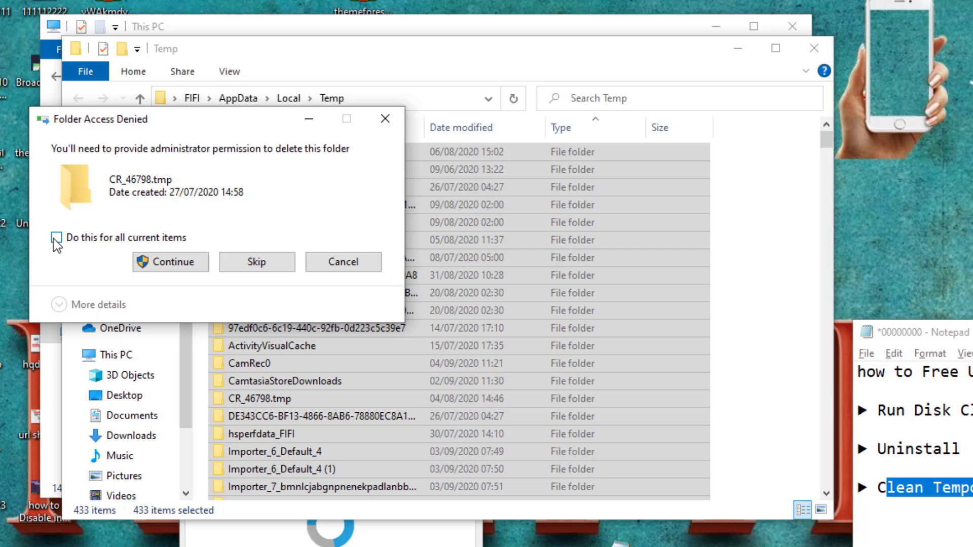
{"action": "left_click", "coordinate": [169, 264]}
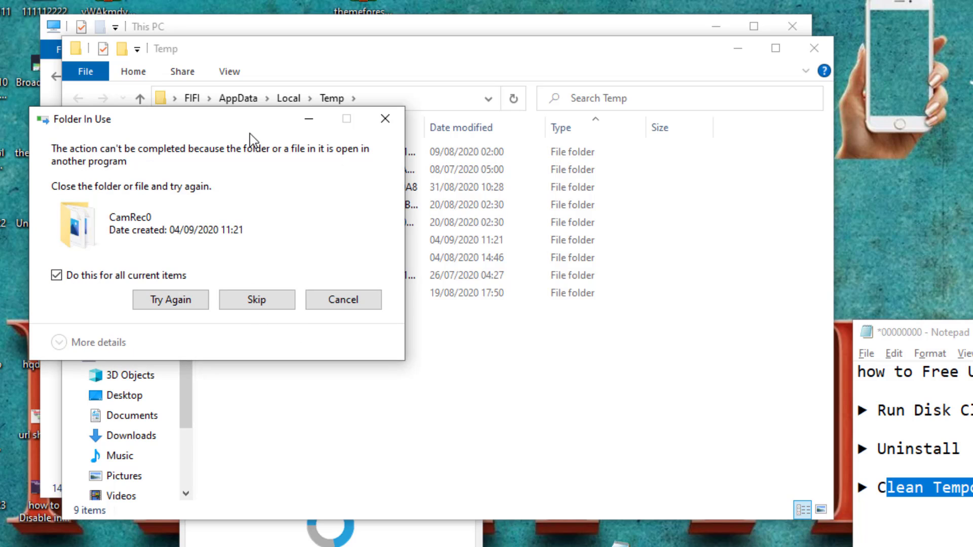
{"action": "left_click_drag", "start_coordinate": [261, 125], "coordinate": [512, 288]}
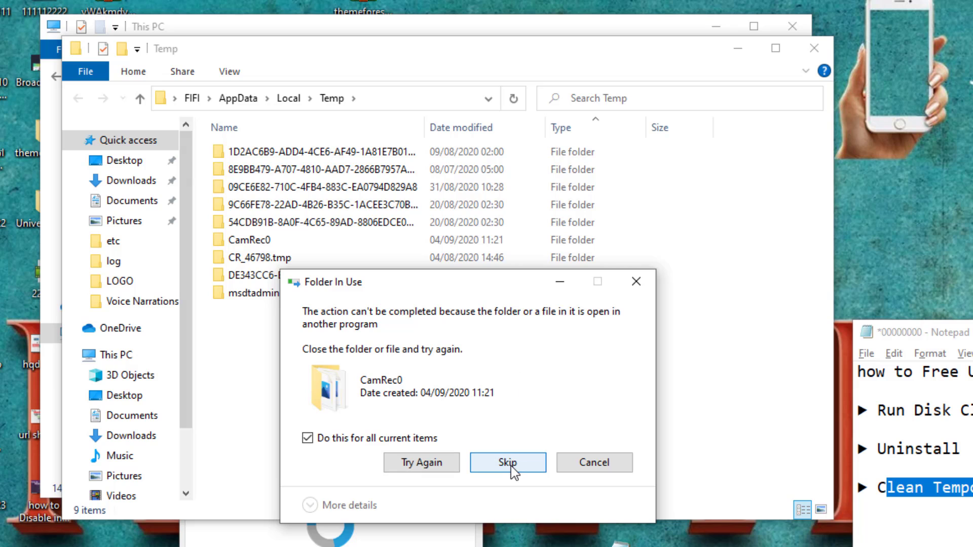
{"action": "left_click", "coordinate": [511, 464]}
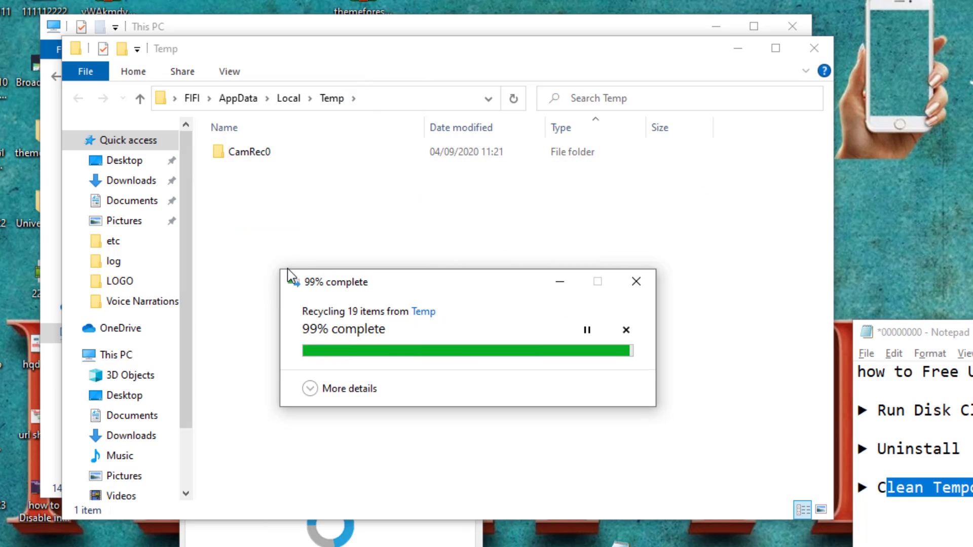